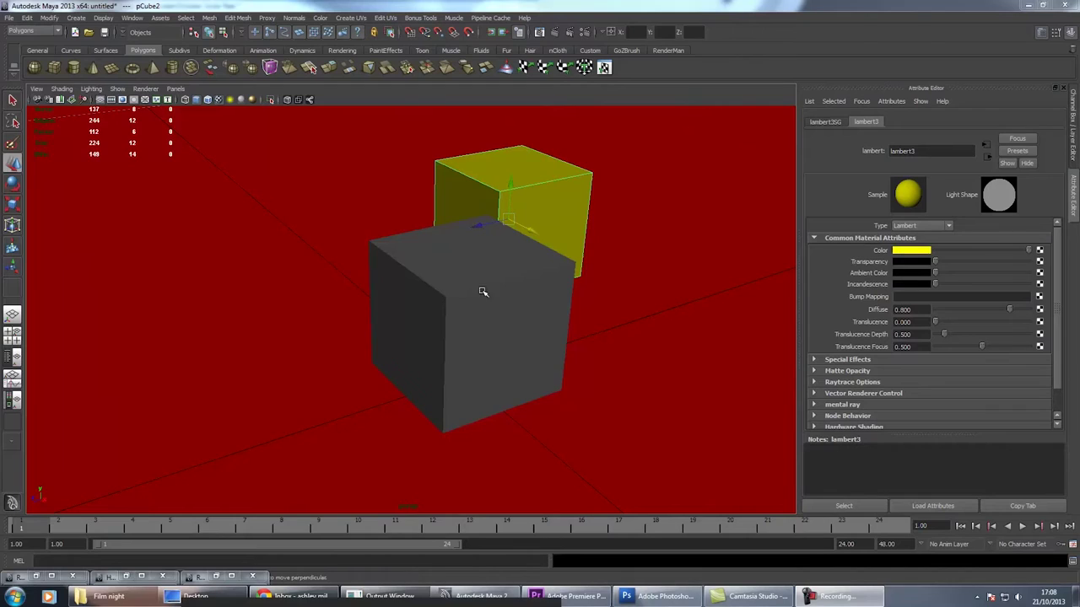
Add a spot light and aim it at the two cubes by looking through it.
mouse_move(482, 295)
left_mouse_down("alt")
mouse_move(472, 285)
mouse_move(493, 289)
left_mouse_up("alt")
scroll(493, 290, "down", 5)
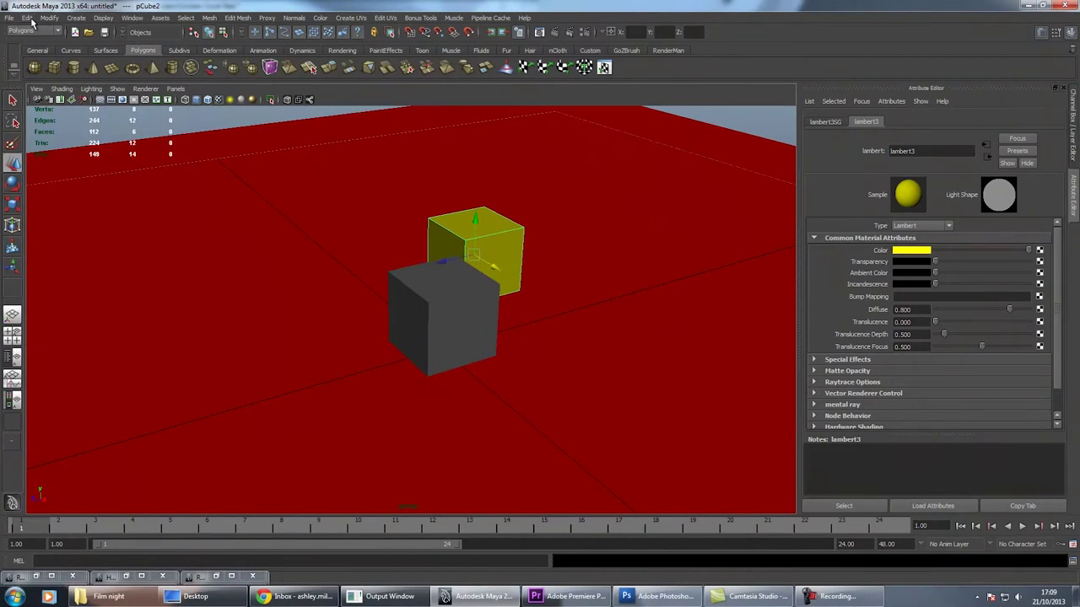
left_click(76, 18)
mouse_move(97, 108)
left_click(210, 117)
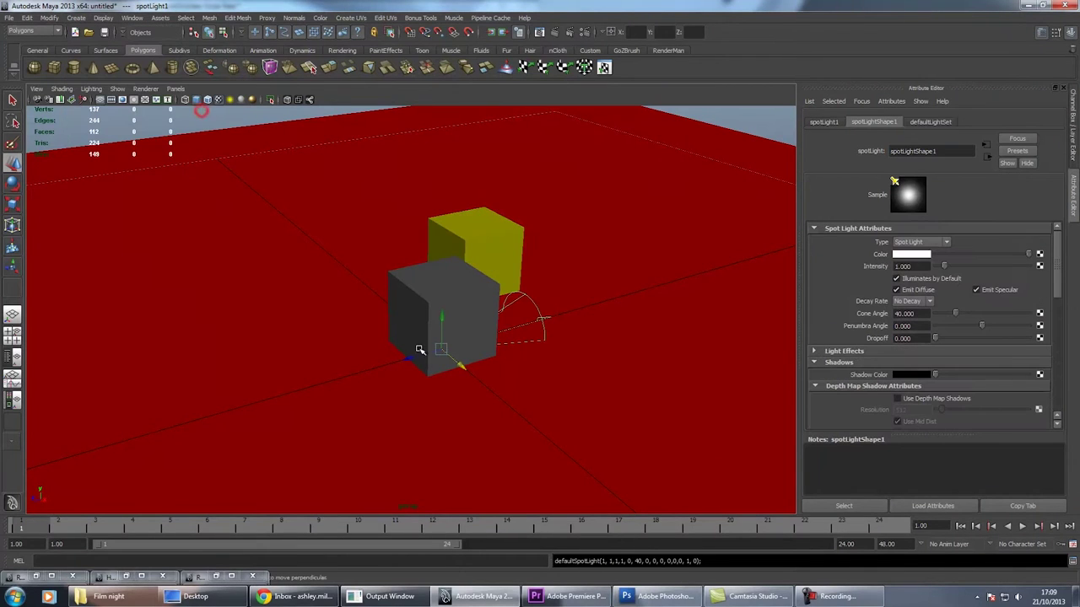
left_click(176, 89)
left_click(211, 133)
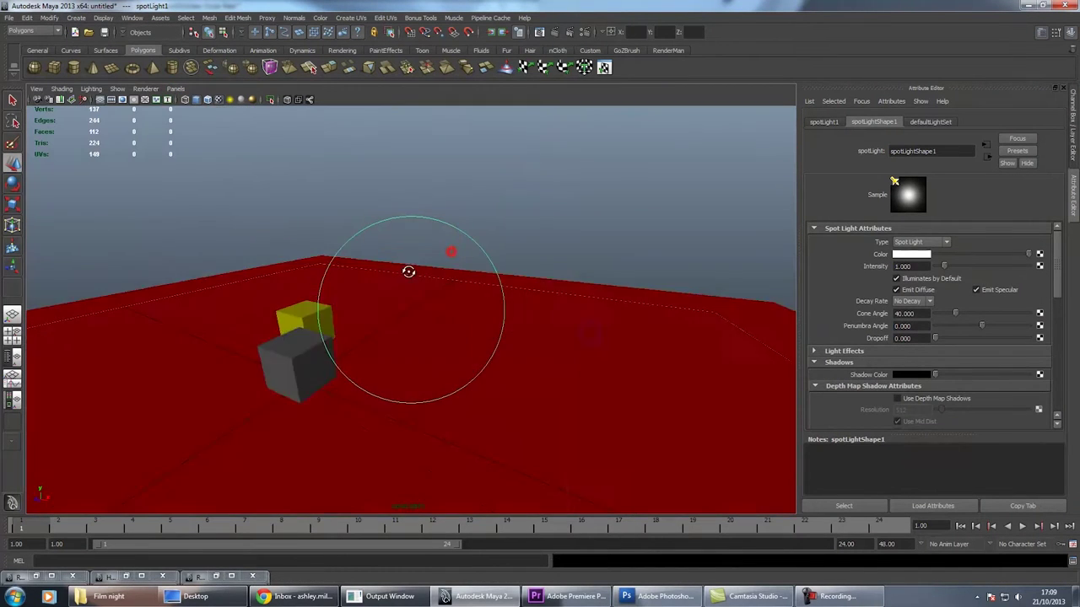
mouse_move(388, 272)
left_mouse_down("alt")
mouse_move(348, 262)
mouse_move(371, 270)
left_mouse_up("alt")
Give the first spot light intensity 5, Linear decay and a wider cone angle.
scroll(371, 270, "up", 4)
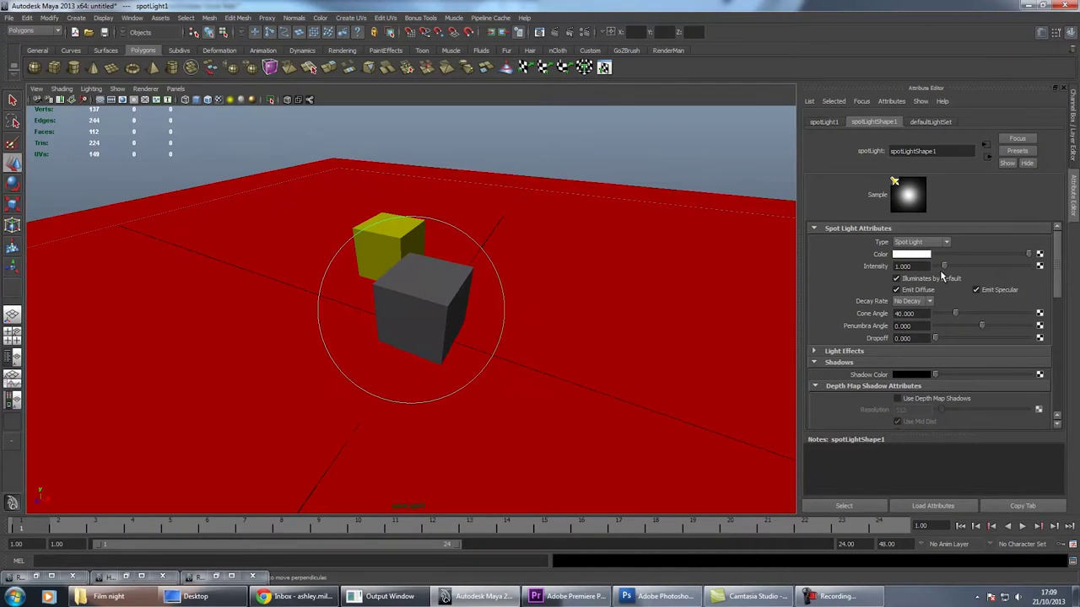
left_click(897, 266)
type("5")
left_click(913, 301)
left_click(915, 318)
left_click_drag(955, 313, 981, 313)
Add a second spot light and aim it at the cubes through its view.
left_click(76, 18)
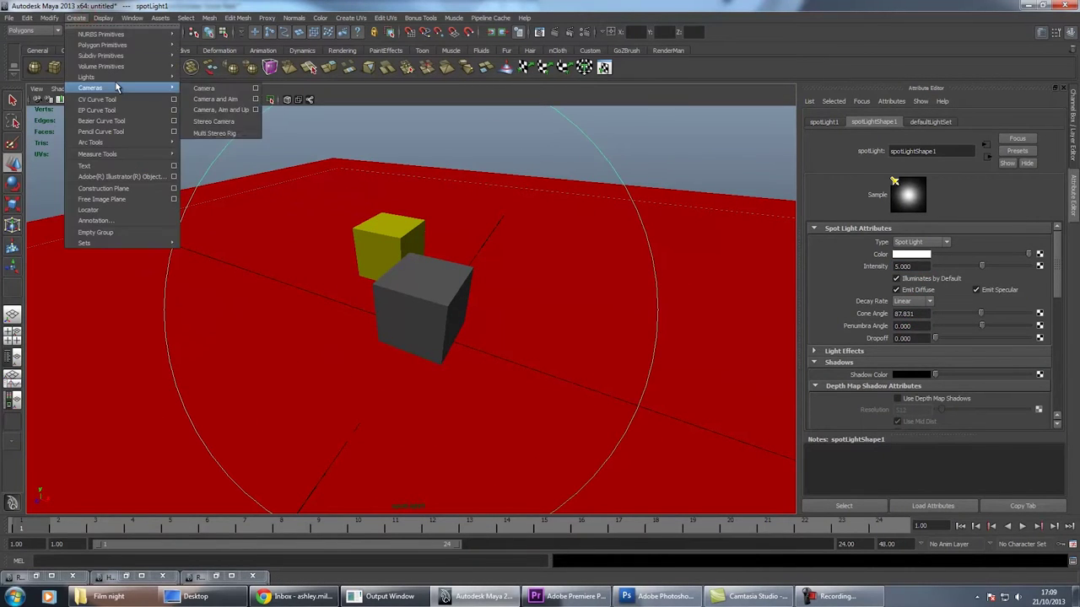
mouse_move(157, 78)
left_click(207, 115)
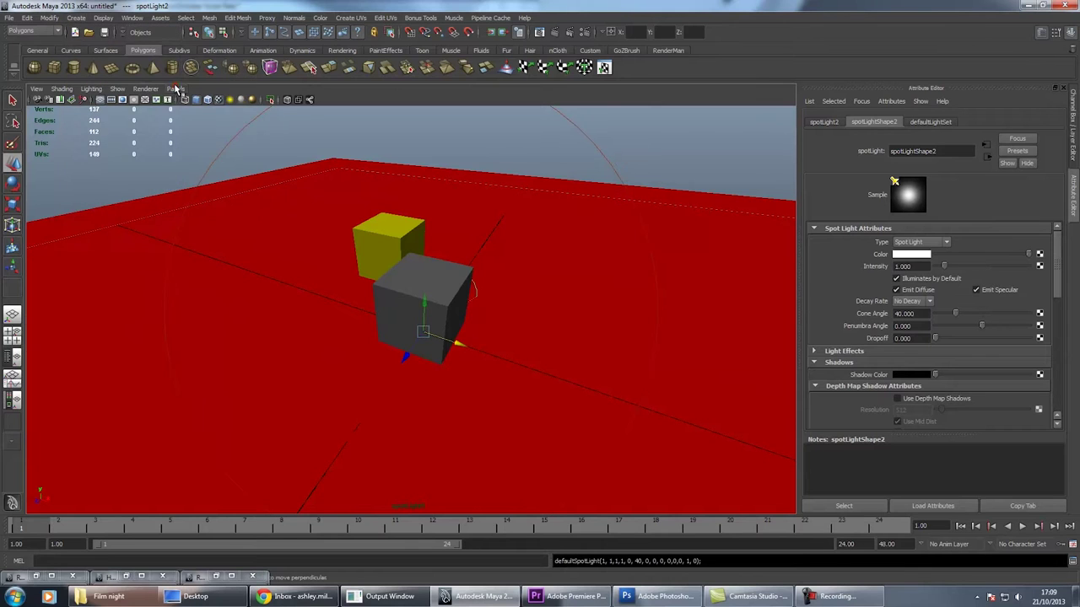
left_click(174, 88)
mouse_move(217, 165)
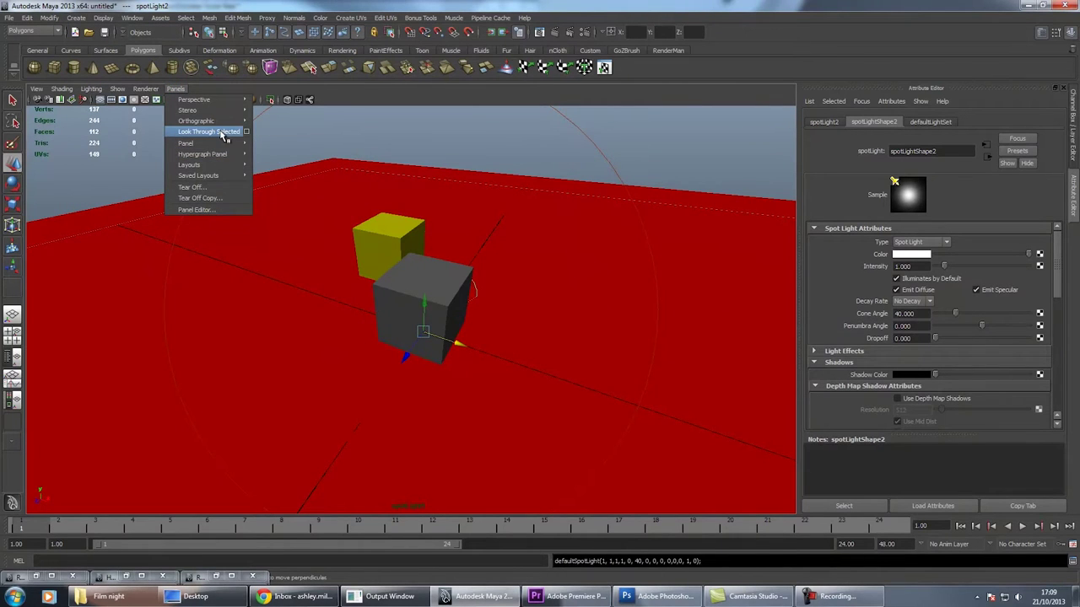
left_click(207, 132)
left_click_drag(320, 256, 711, 318, "alt")
Give the second spot light a wider cone of about 78, intensity 5 and Linear decay.
left_click_drag(953, 314, 976, 314)
double_click(931, 267)
type("5")
key("Return")
left_click(913, 301)
left_click(911, 313)
Return to the perspective camera, show scene lighting, and render a test frame.
left_click_drag(553, 278, 446, 345, "alt")
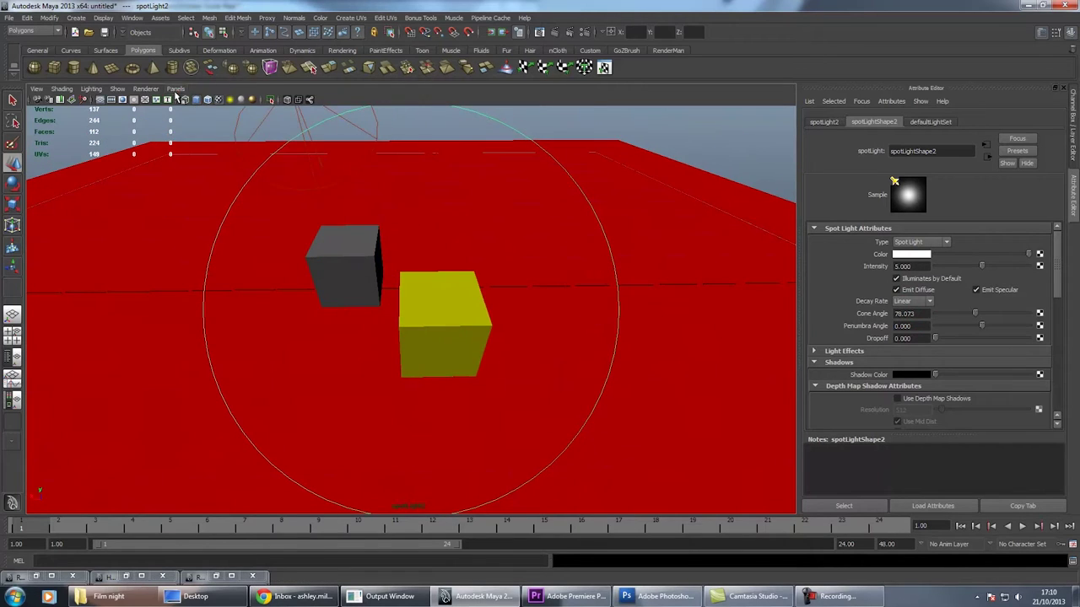
left_click(175, 89)
mouse_move(192, 102)
left_click(272, 105)
left_click(550, 331)
key("7")
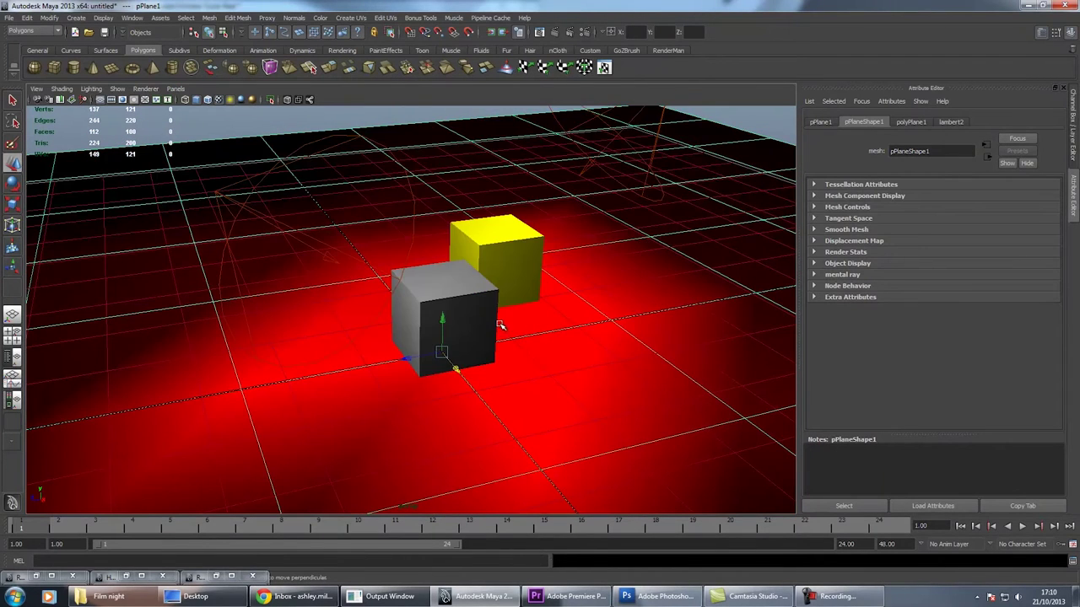
left_click(551, 32)
Apply the Production quality preset with raytracing enabled in render settings, then re-render.
left_click(393, 126)
left_click(393, 119)
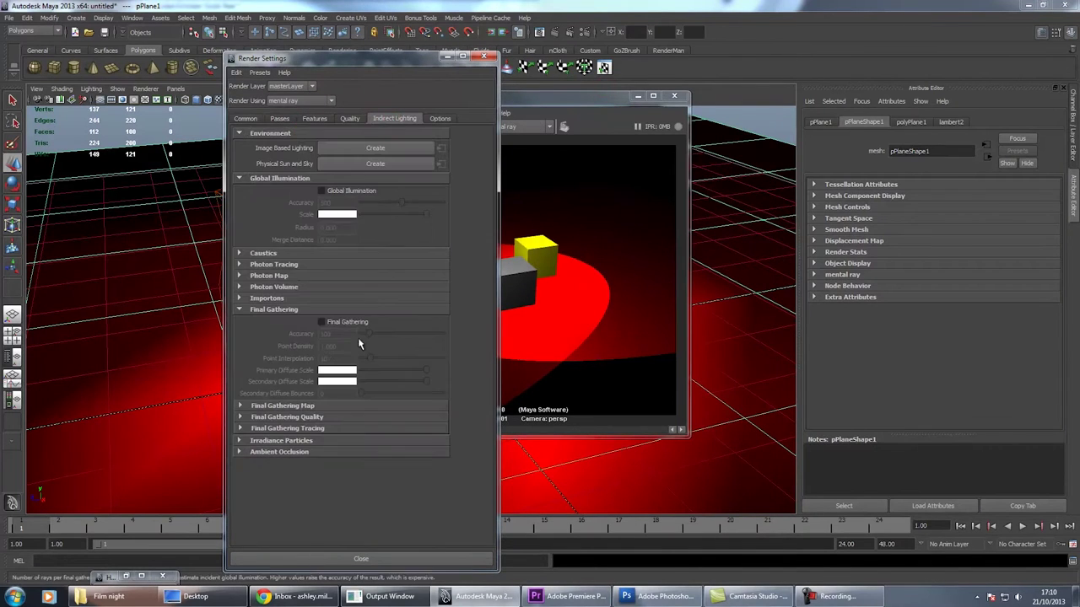
left_click(349, 119)
left_click(357, 135)
scroll(357, 181, "down", 4)
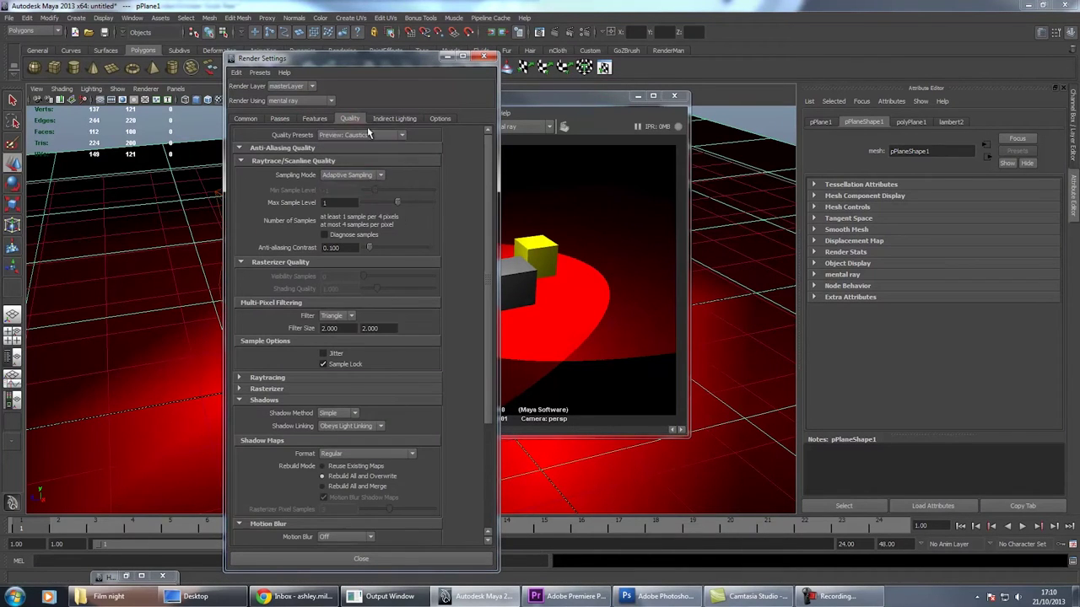
left_click(350, 208)
scroll(389, 237, "down", 3)
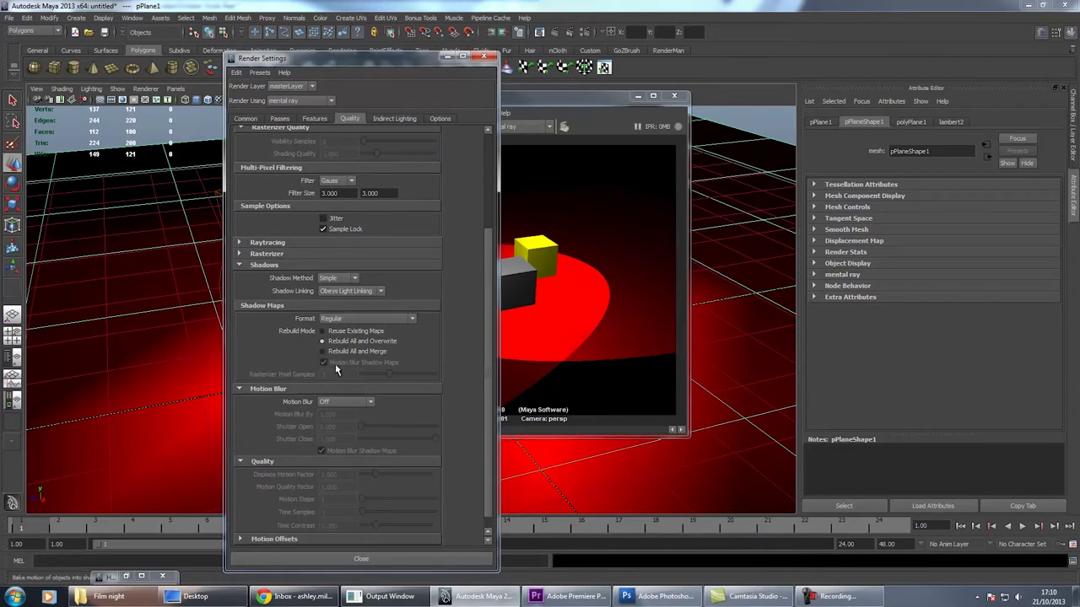
left_click(243, 242)
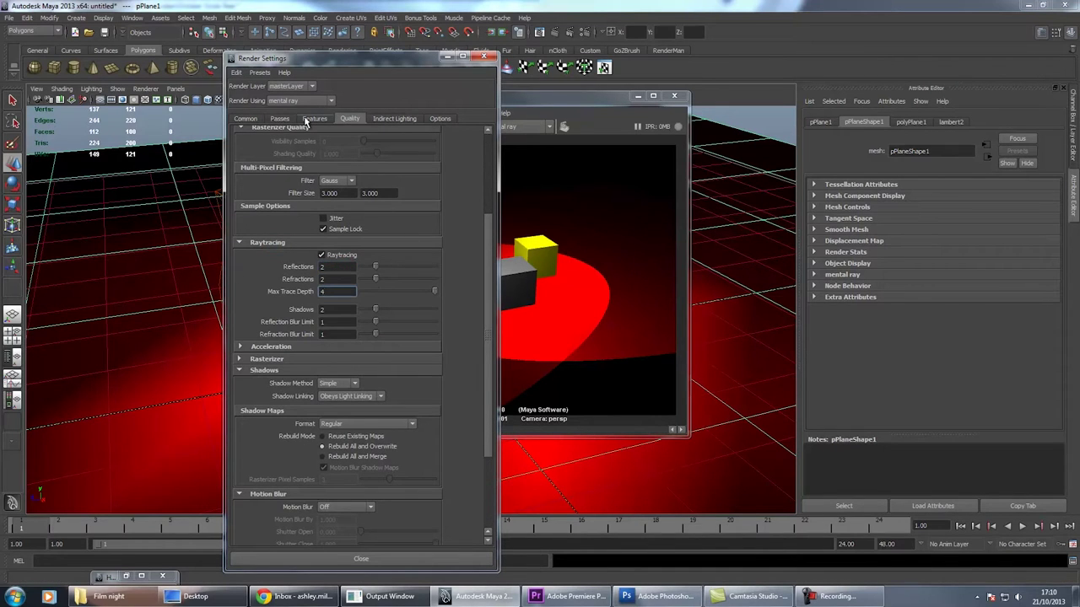
left_click(483, 56)
left_click(328, 126)
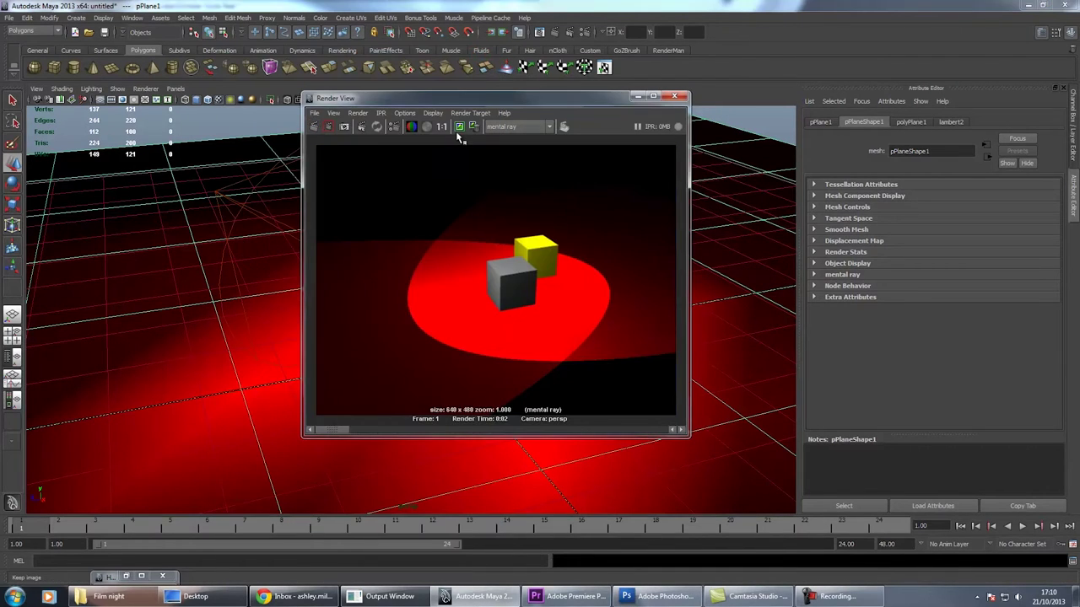
Turn on raytraced shadows for the first spot light and re-render to see them.
left_click(222, 192)
scroll(924, 395, "down", 2)
scroll(924, 395, "down", 3)
left_click(897, 343)
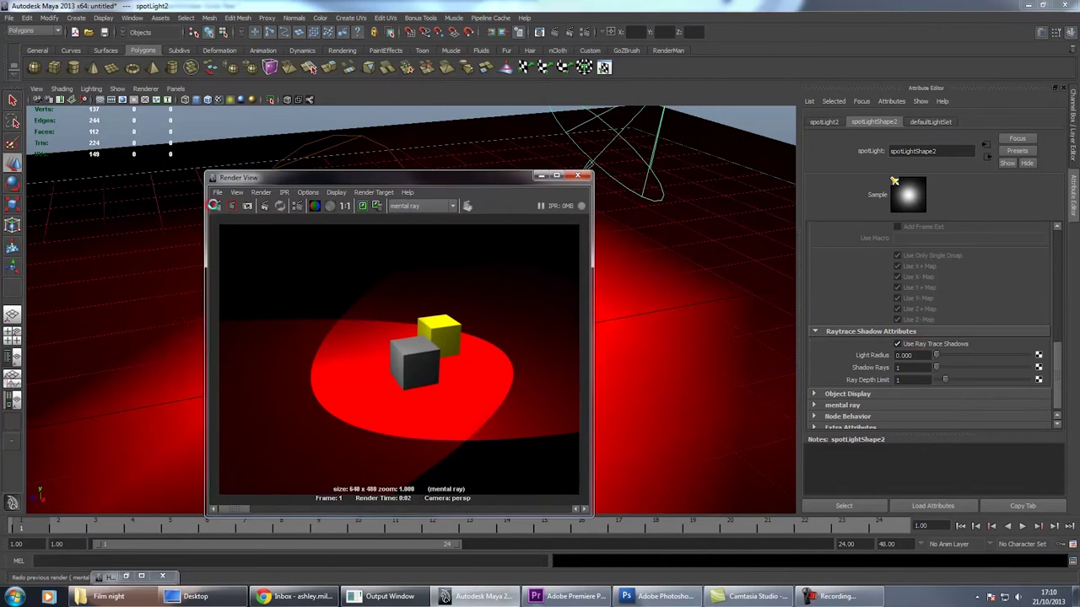
left_click(213, 205)
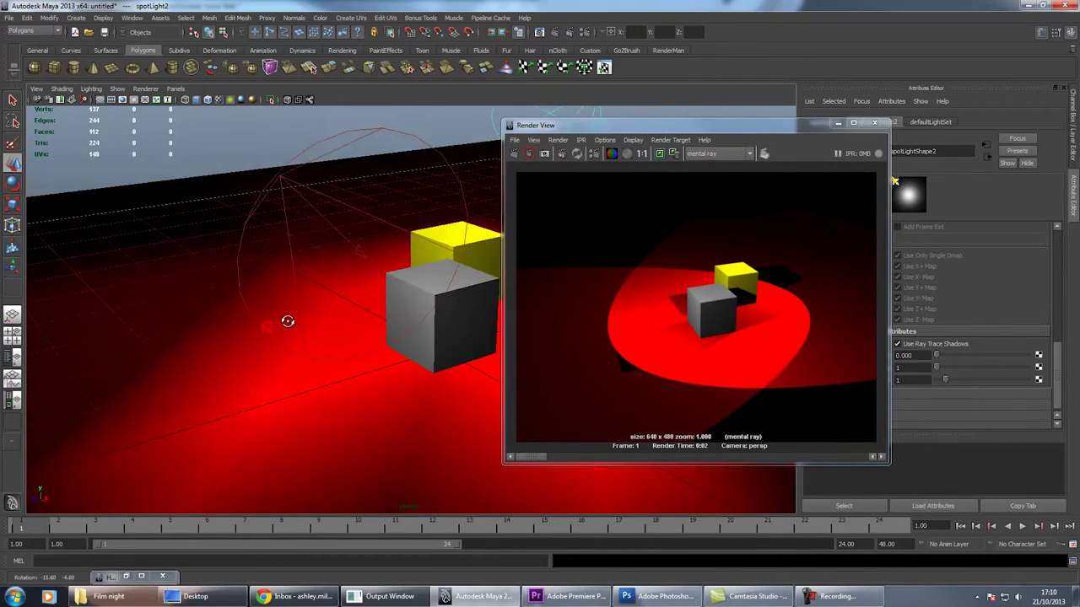
scroll(253, 331, "up", 3)
scroll(252, 331, "down", 3)
Close the render preview, select the grey cube, and open the Hypershade material editor.
left_click(529, 152)
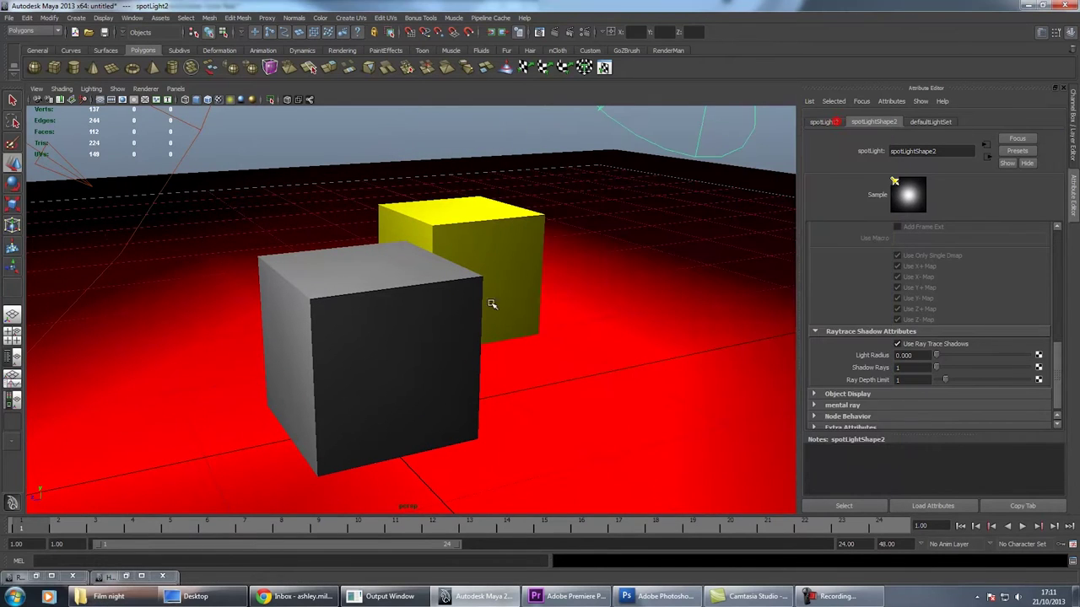
left_click(391, 280)
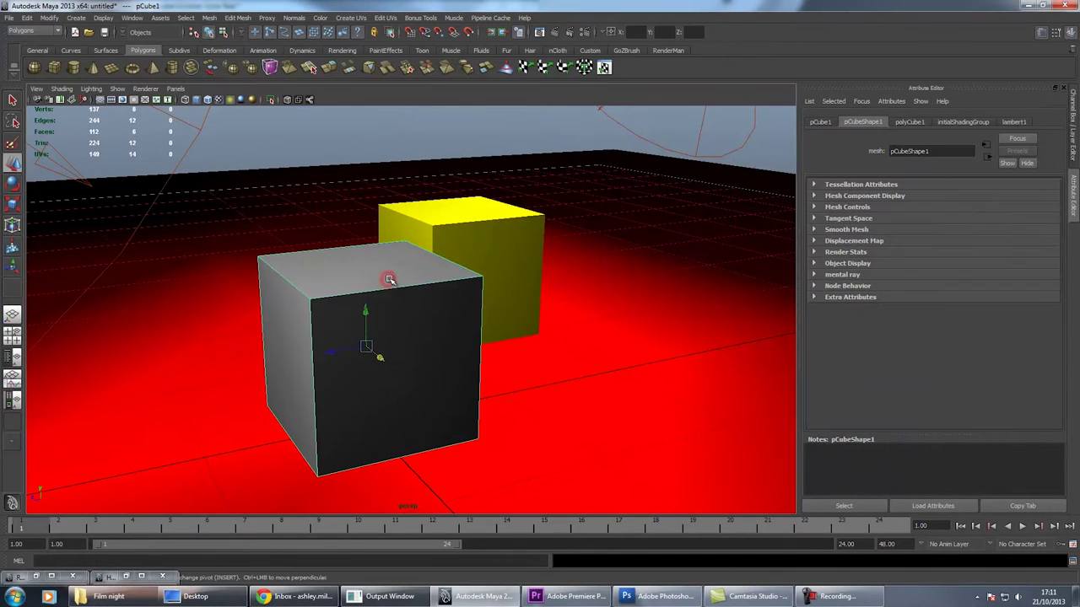
left_click(131, 18)
mouse_move(194, 46)
left_click(329, 131)
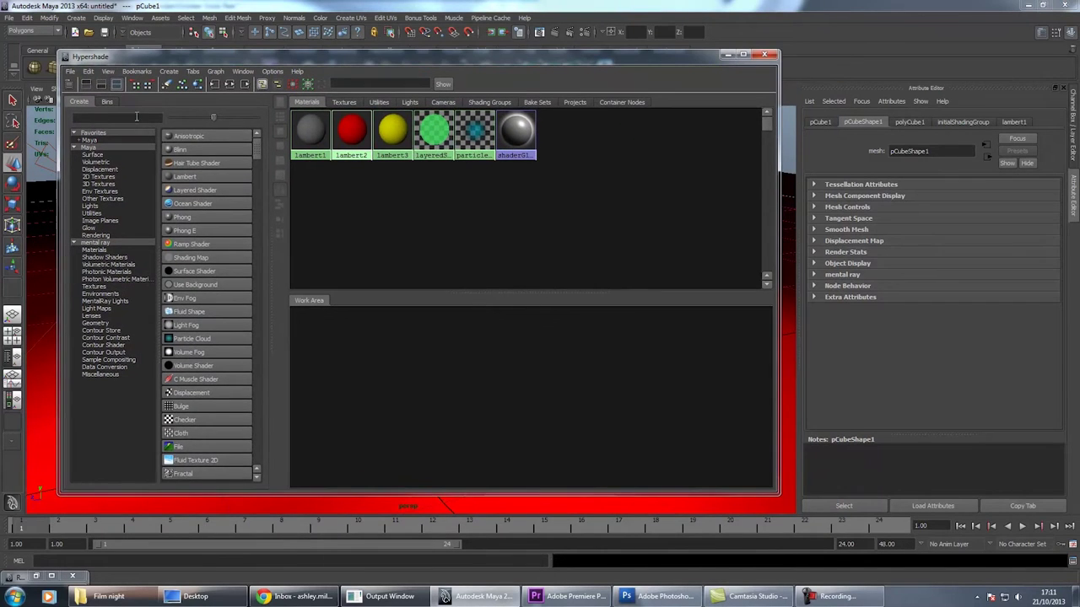
Filter nodes by 'fast', create a misss_fast_shader_x material, and set its diffuse weight to 1.
left_click(135, 117)
type("fast")
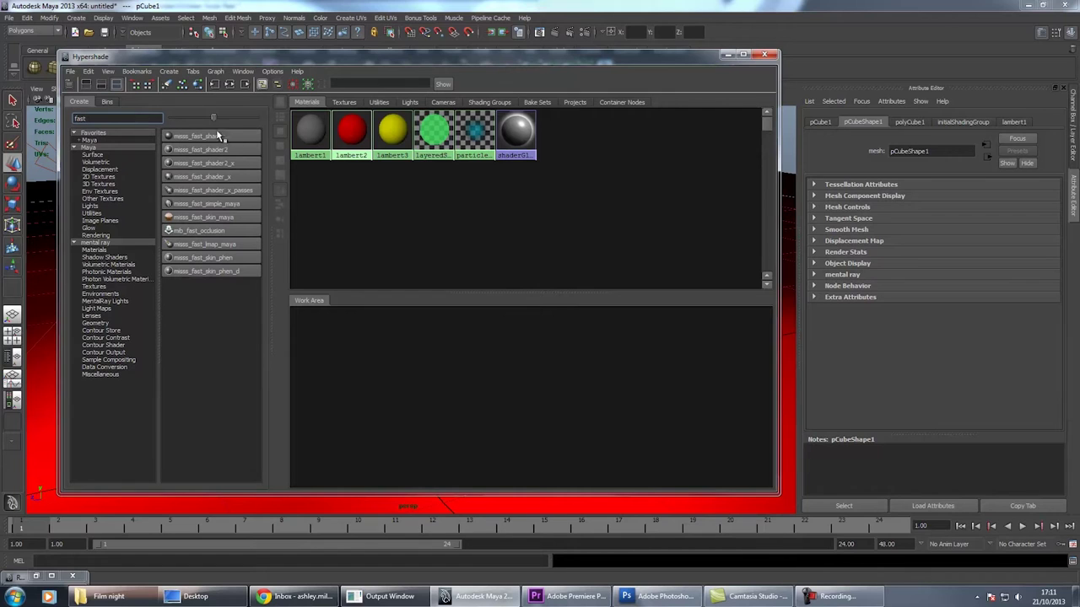
left_click(201, 178)
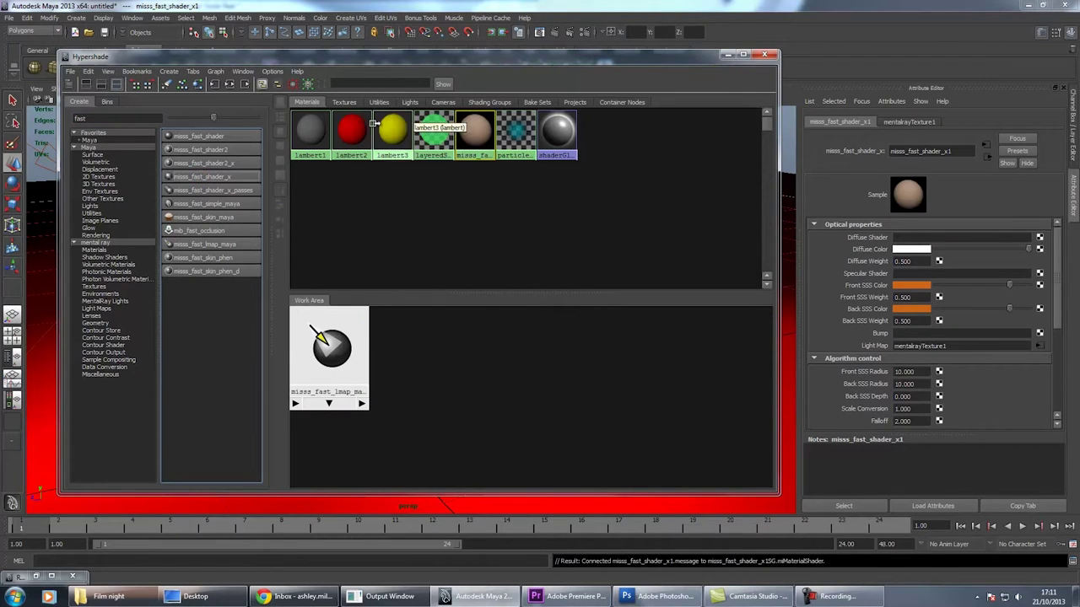
left_click(342, 358)
left_click(455, 371)
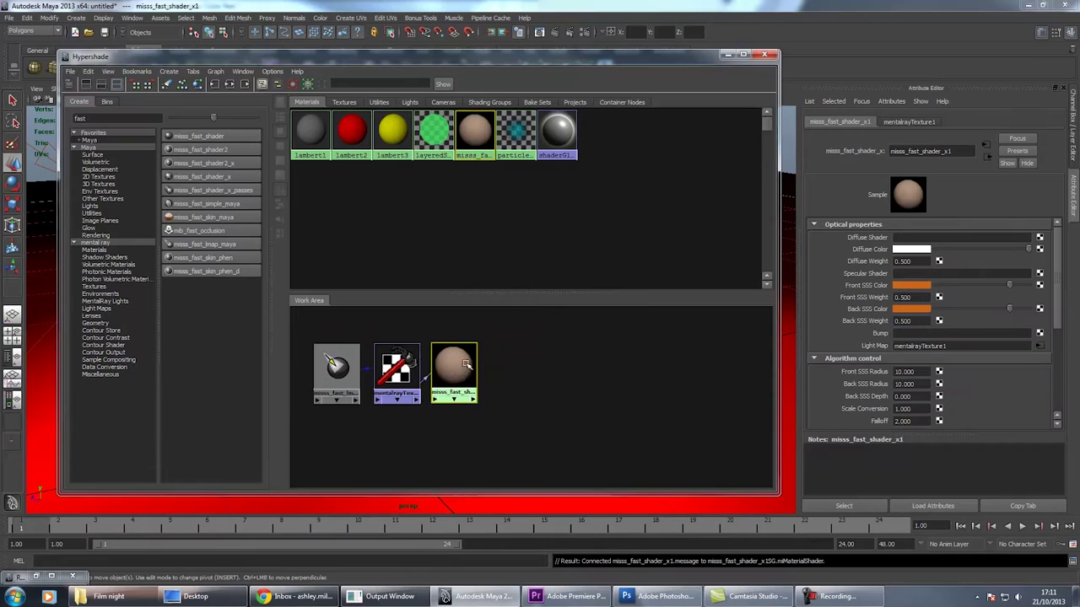
left_click(916, 262)
type("1")
key("Return")
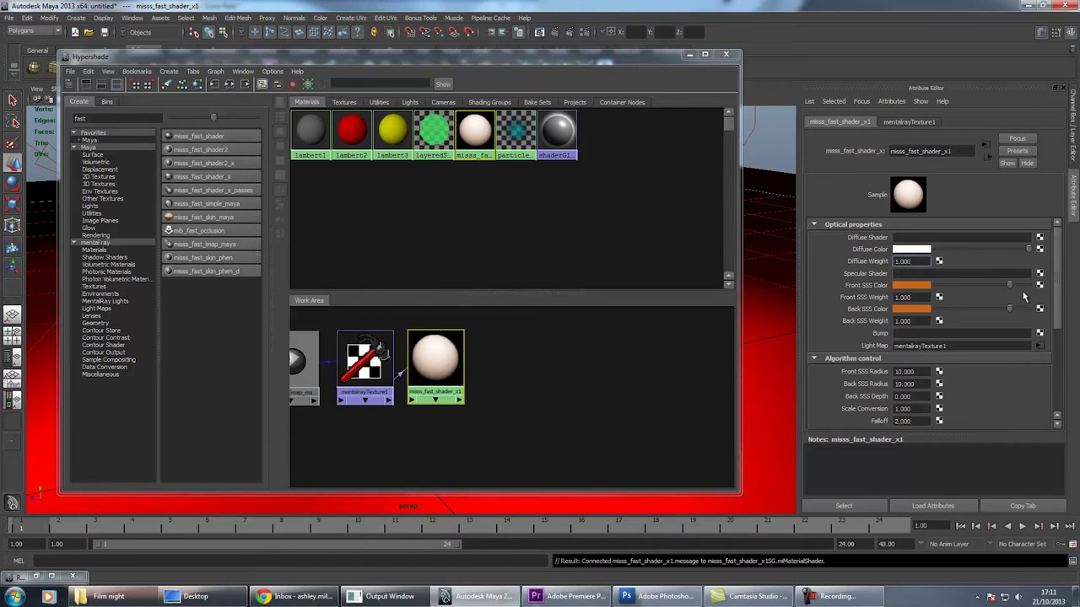
Create a file texture for Front SSS Weight and load outUVssstransparcy2.tga into it.
left_click(939, 298)
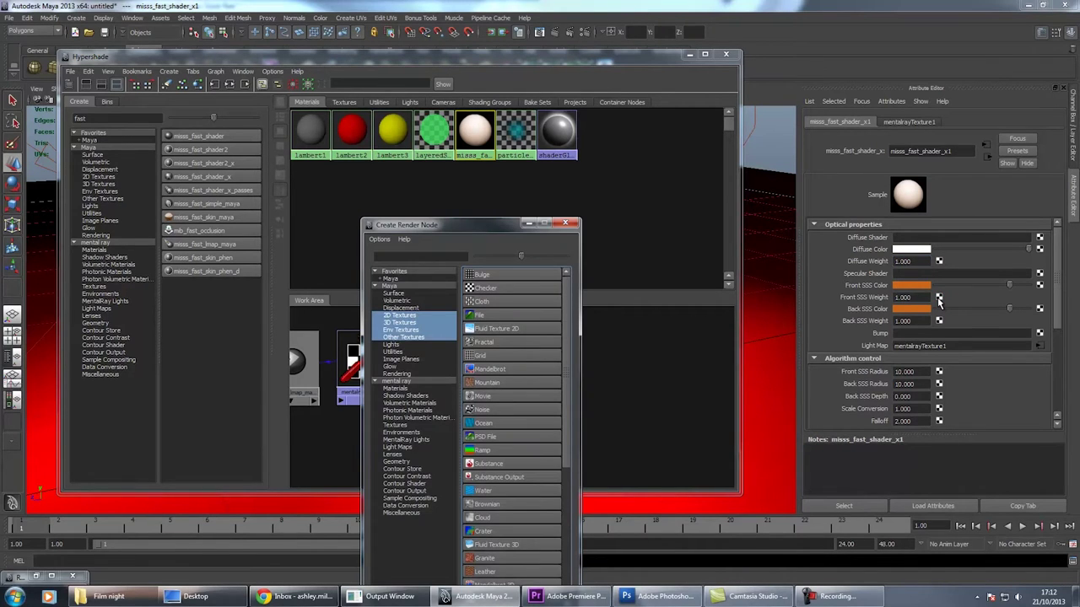
left_click(505, 315)
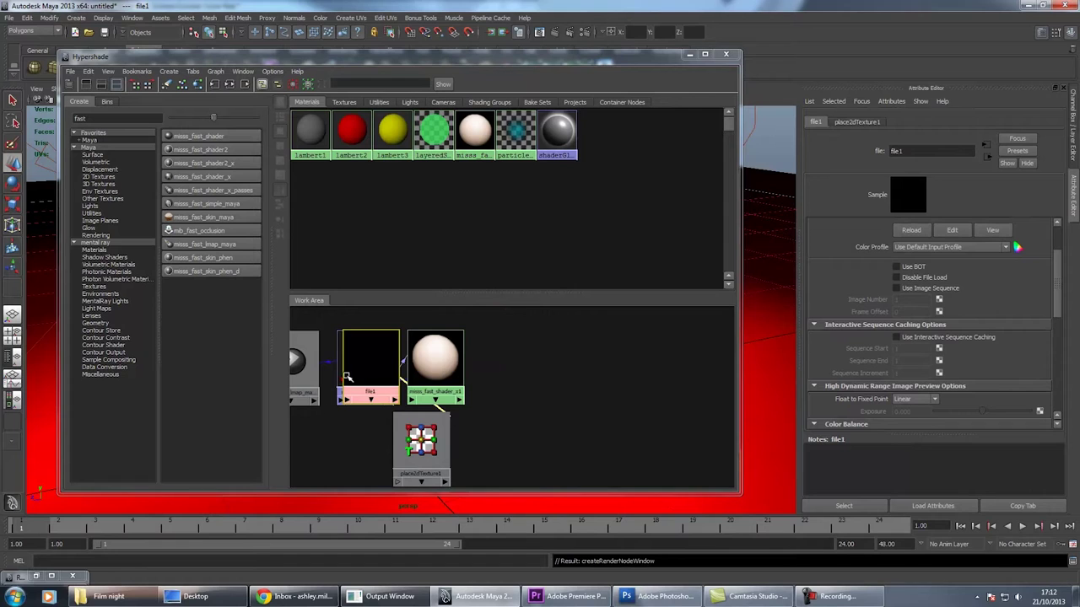
left_click_drag(385, 364, 550, 402)
scroll(1023, 272, "up", 2)
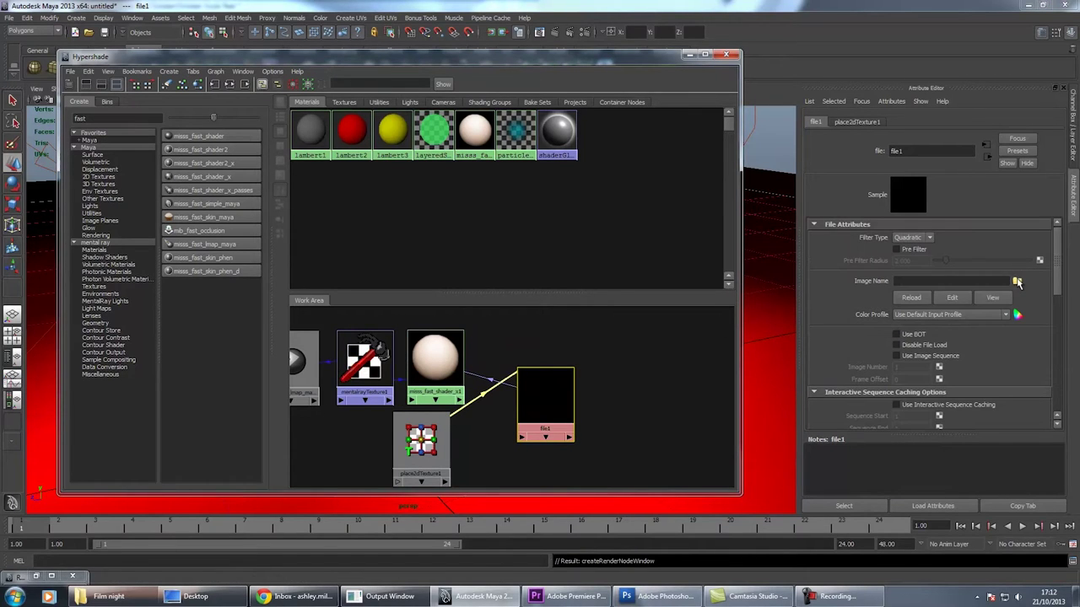
left_click(1016, 281)
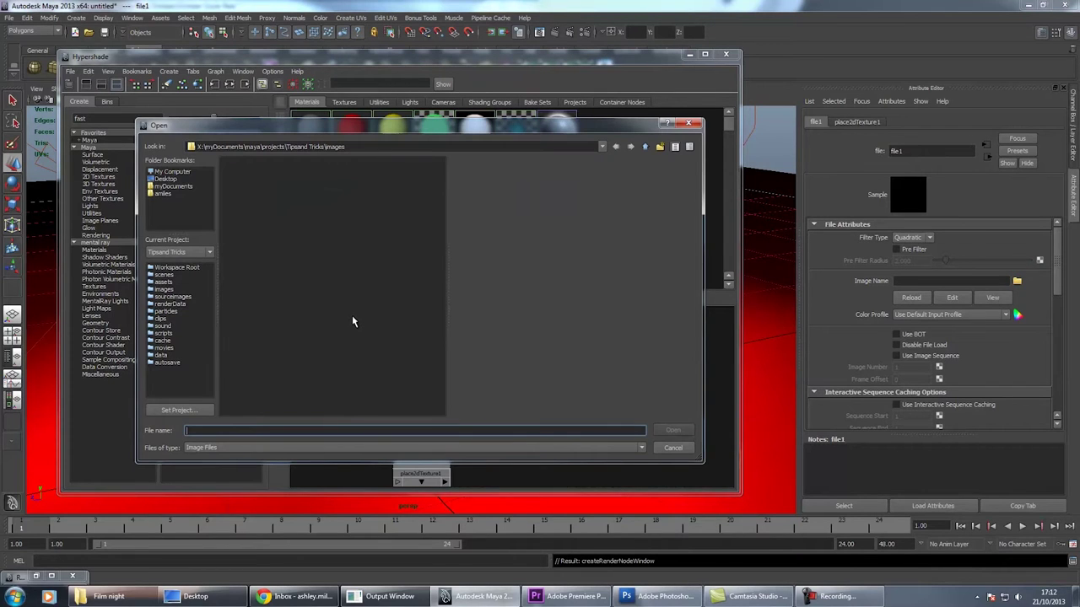
left_click(284, 361)
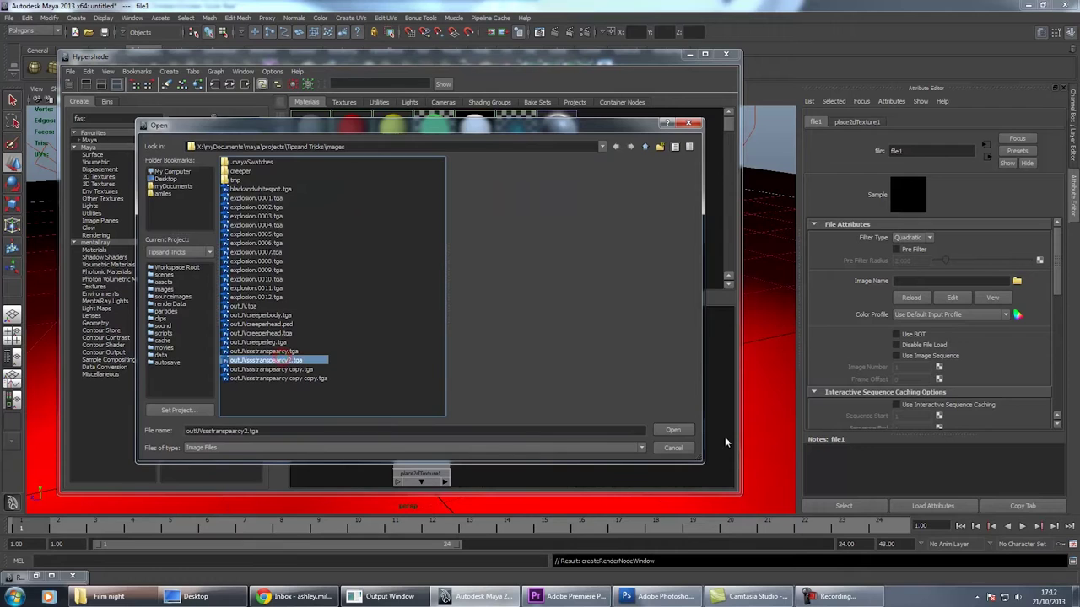
left_click(670, 431)
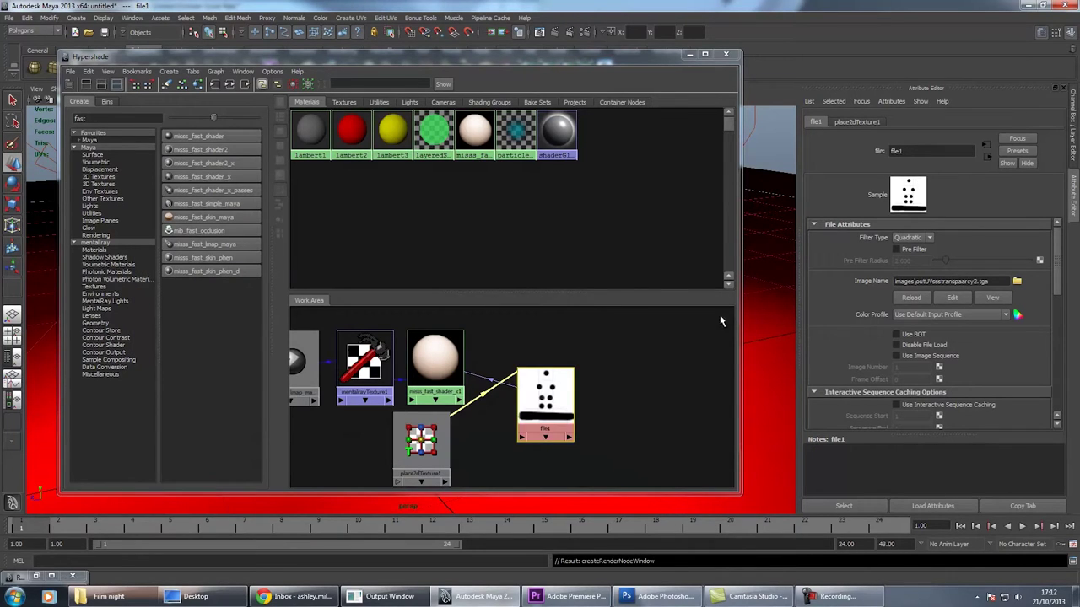
Set the file texture's Filter Type to Off and enable Alpha Is Luminance.
scroll(572, 443, "up", 4)
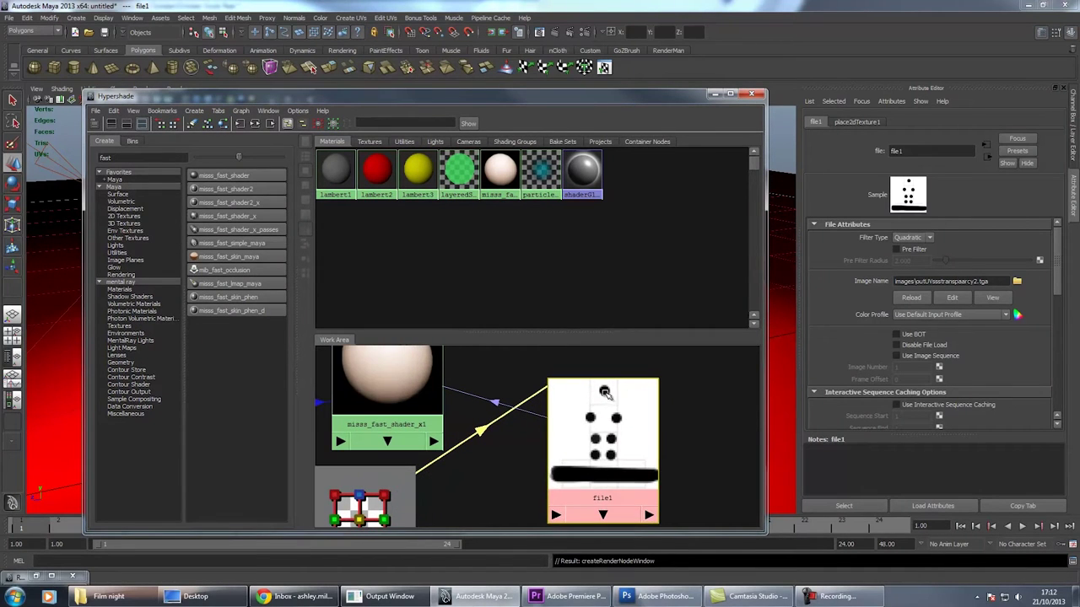
scroll(589, 403, "down", 3)
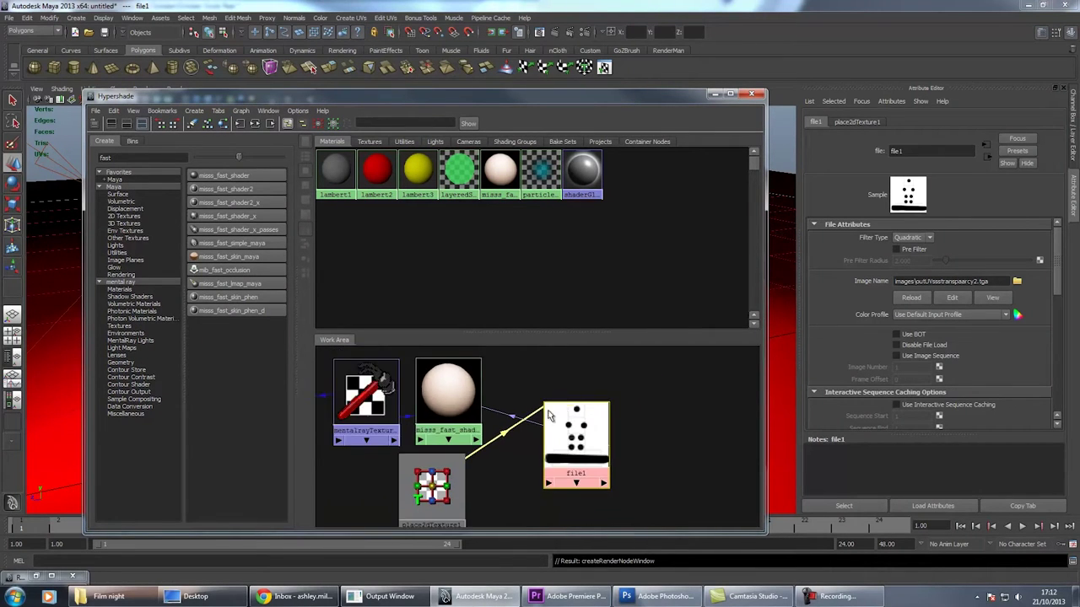
left_click(846, 291)
left_click(911, 237)
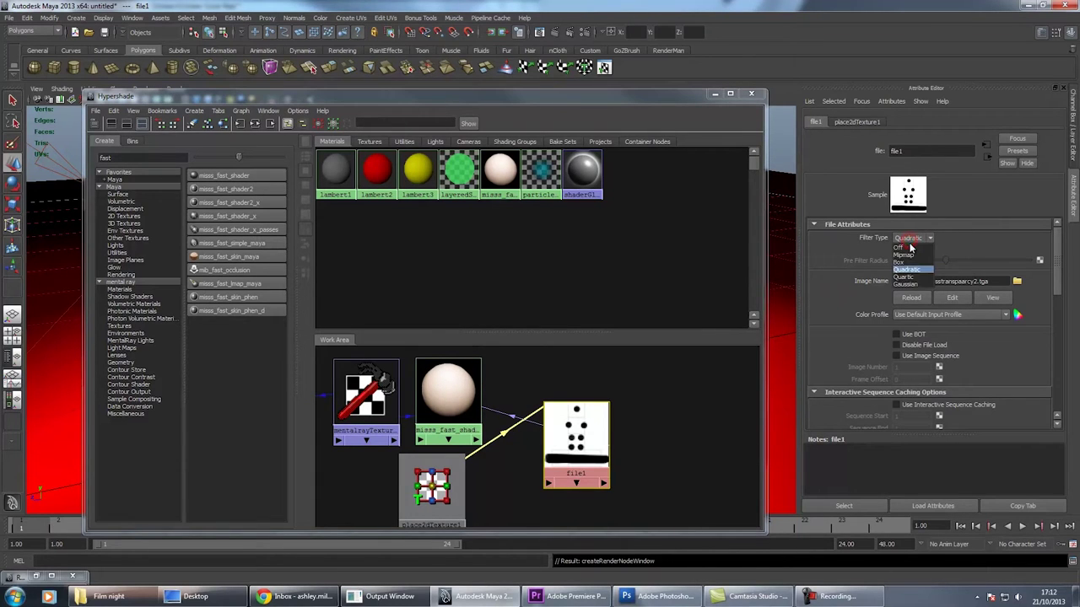
left_click(910, 248)
scroll(997, 352, "down", 6)
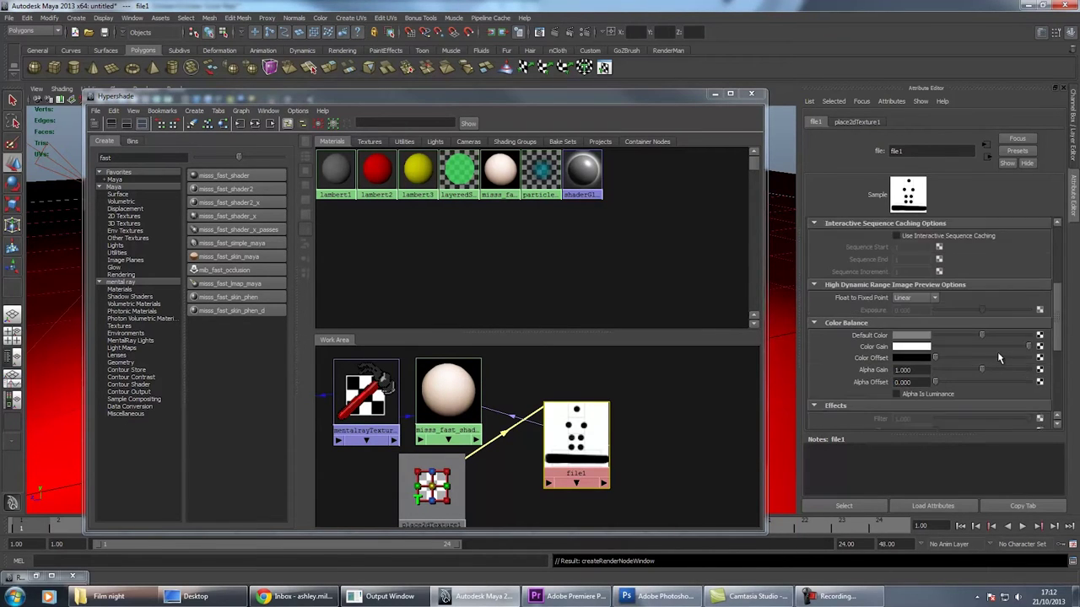
left_click(924, 361)
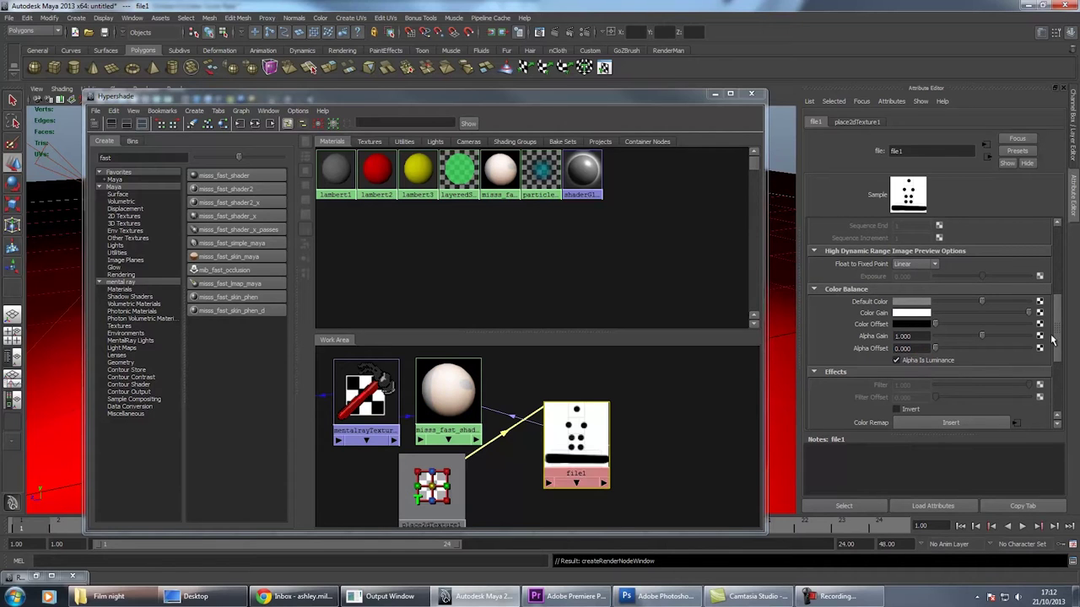
Connect file1's alpha to the shader's front and back SSS weights.
left_click_drag(1060, 338, 1062, 261)
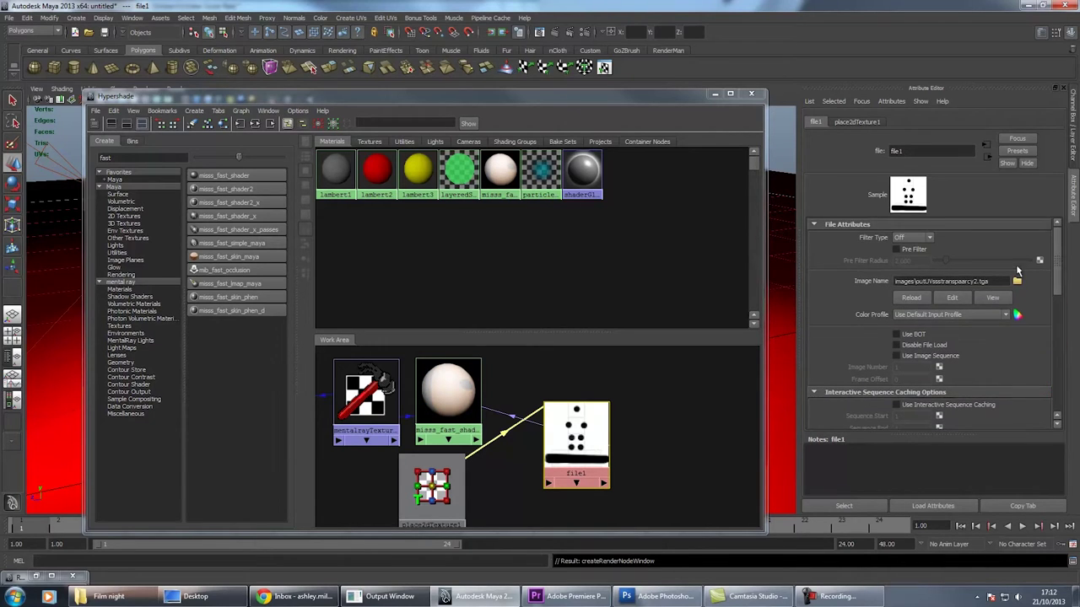
left_click_drag(435, 489, 693, 419)
left_click(470, 381)
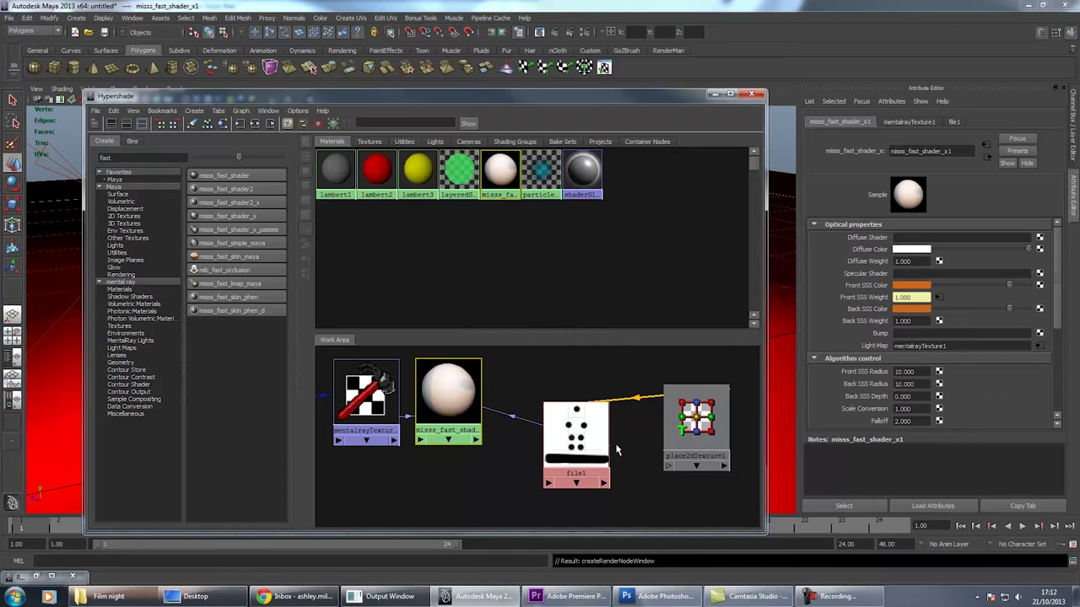
middle_click_drag(614, 450, 879, 319)
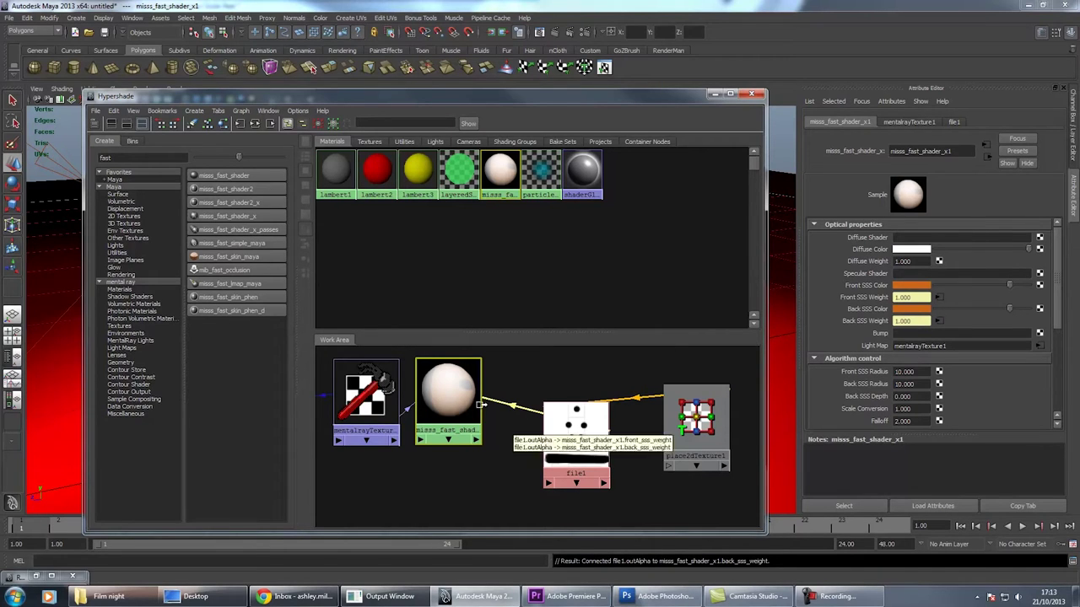
Search nodes for 'x' and create a mia_material_x_passes node below the SSS shader.
left_click(437, 490)
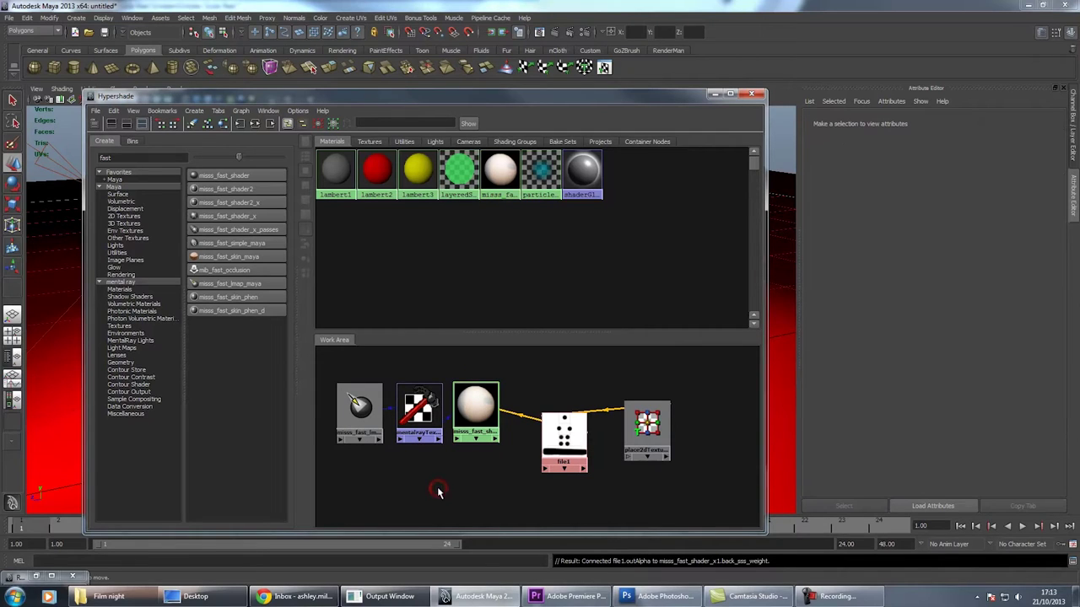
left_click(134, 159)
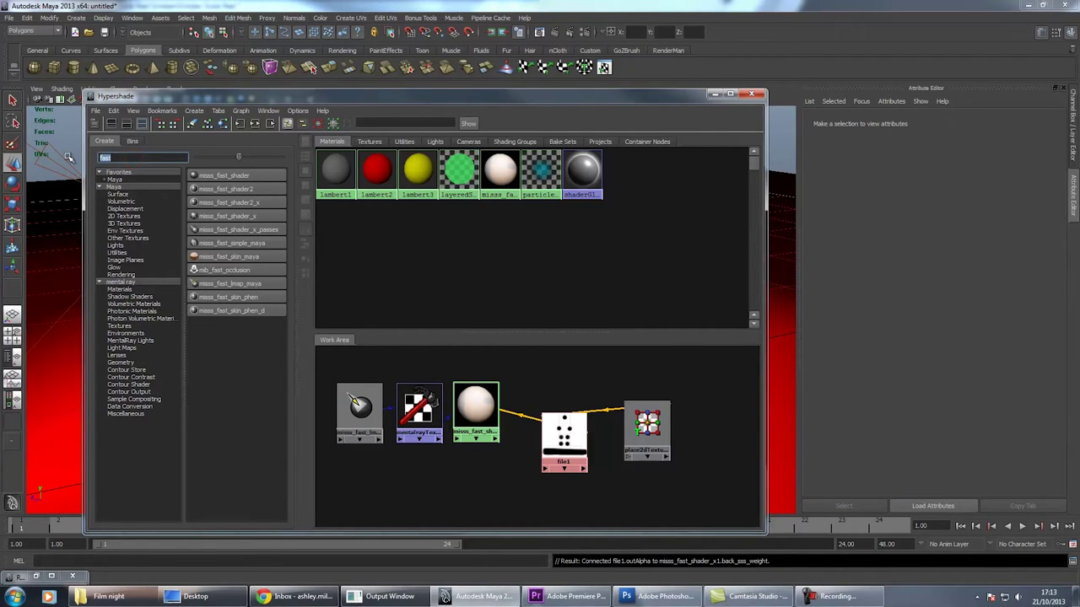
type("x")
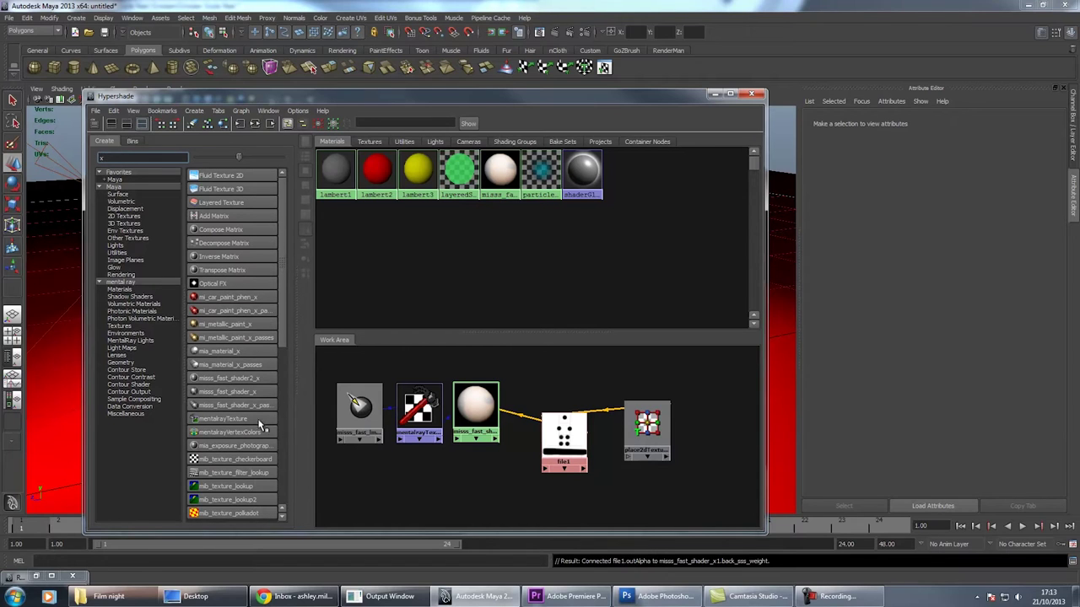
left_click(235, 365)
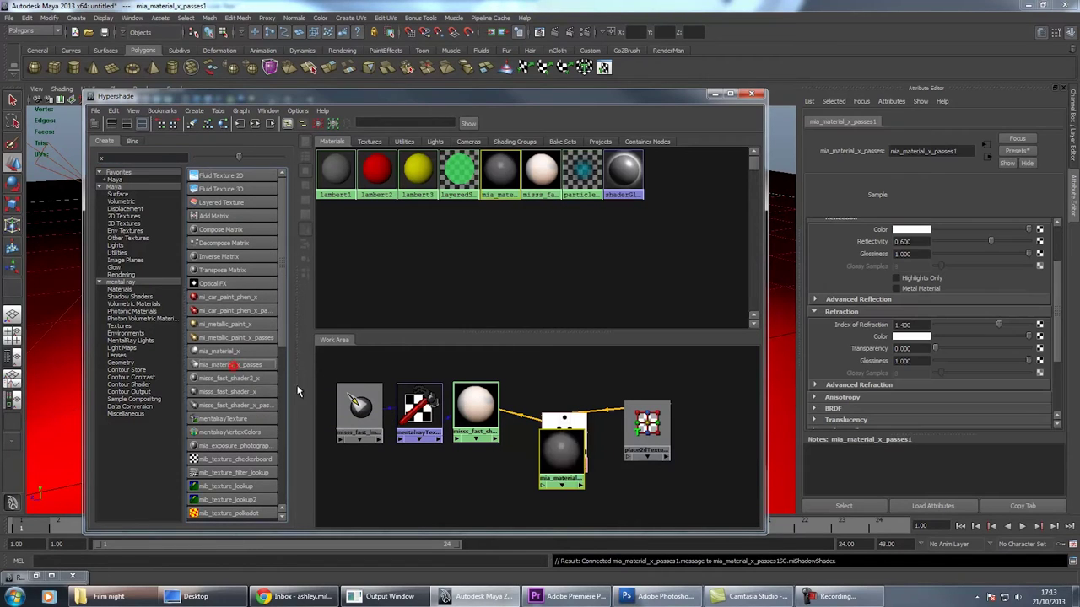
left_click_drag(556, 465, 471, 494)
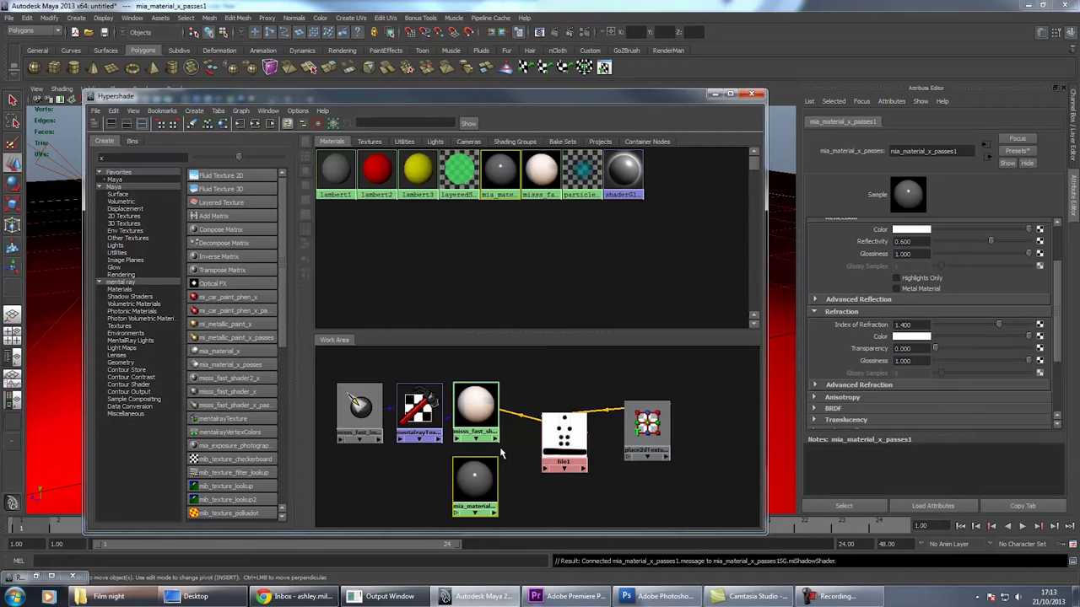
scroll(996, 290, "up", 3)
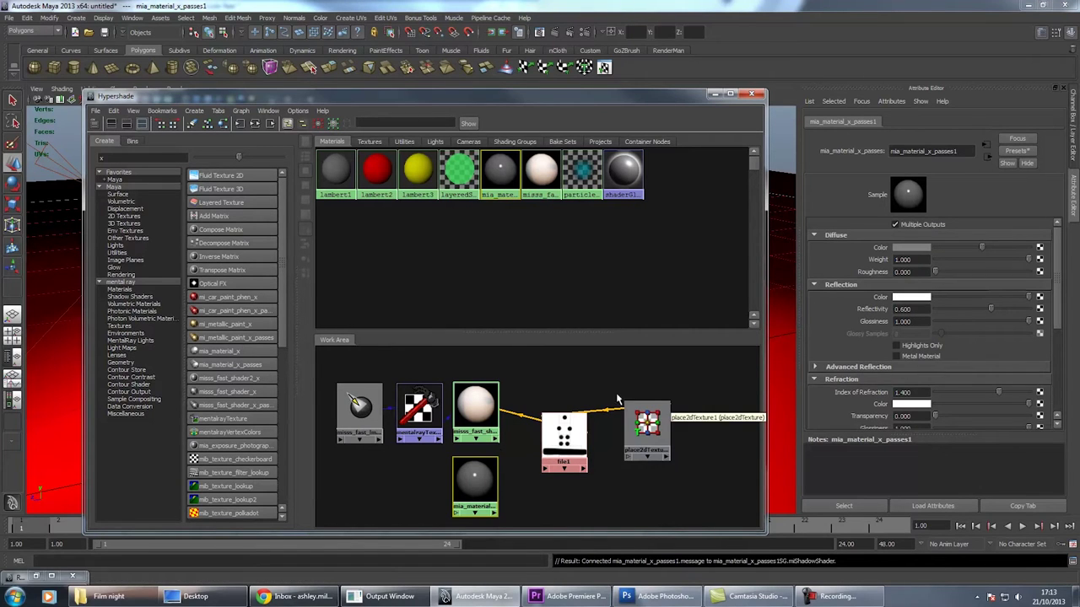
Create a second file texture, file2, loading the outUVssstransparcy2.tga dot map.
left_click(145, 160)
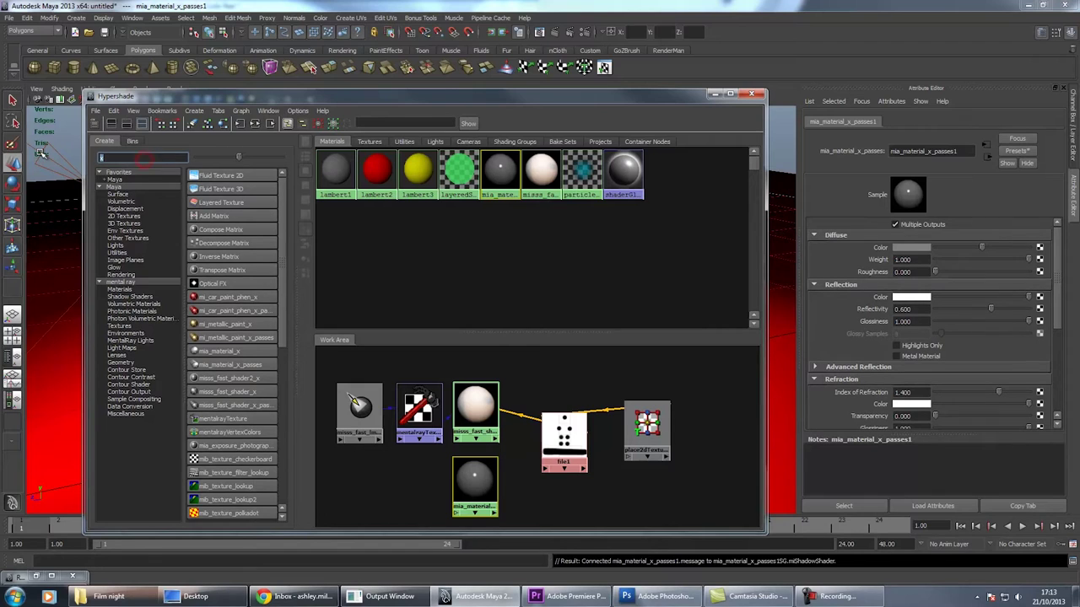
type("file")
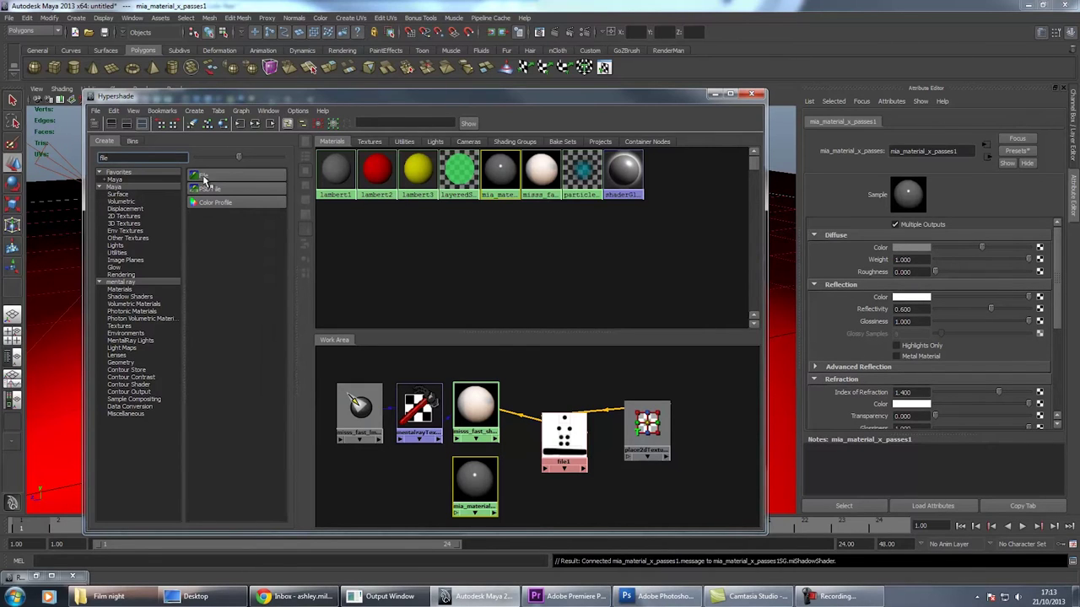
left_click(205, 176)
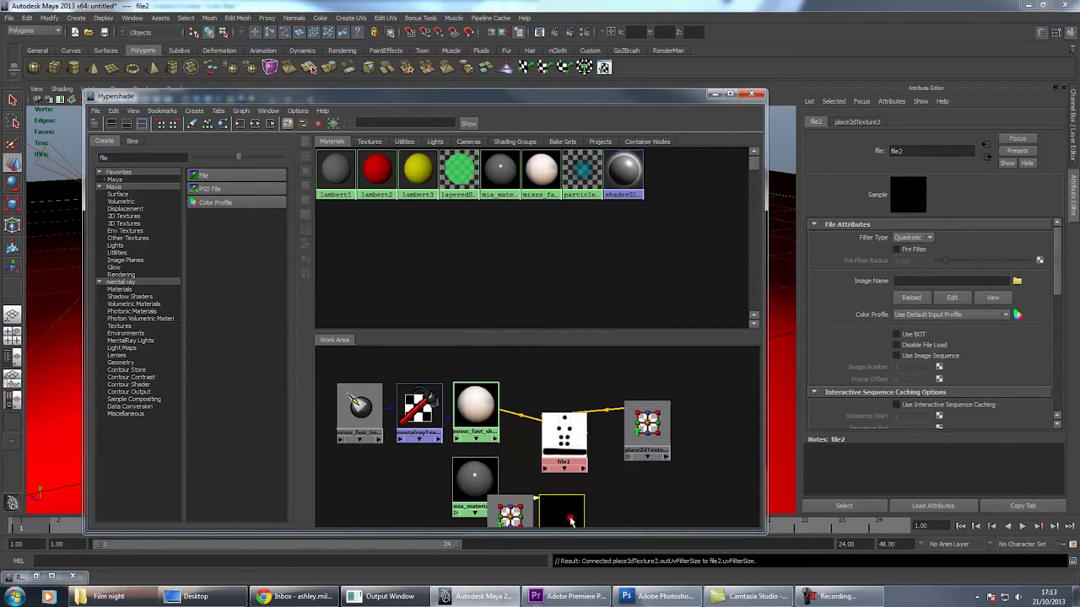
left_click(1018, 283)
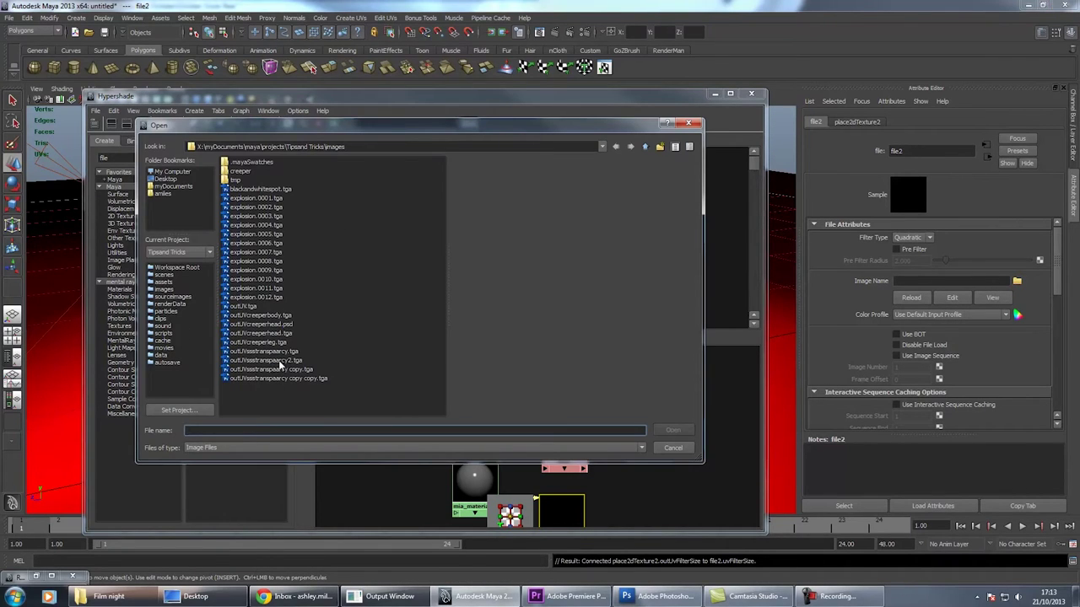
left_click(278, 358)
left_click(672, 430)
Set file2's Filter Type to Off and select the mia material node.
left_click(914, 237)
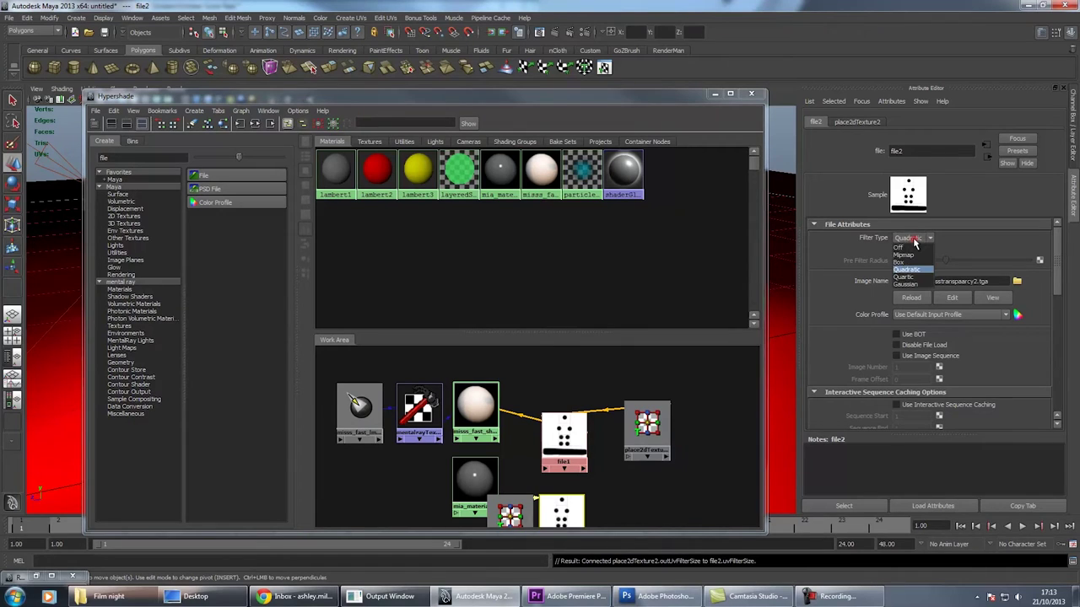
left_click(912, 250)
scroll(994, 330, "down", 5)
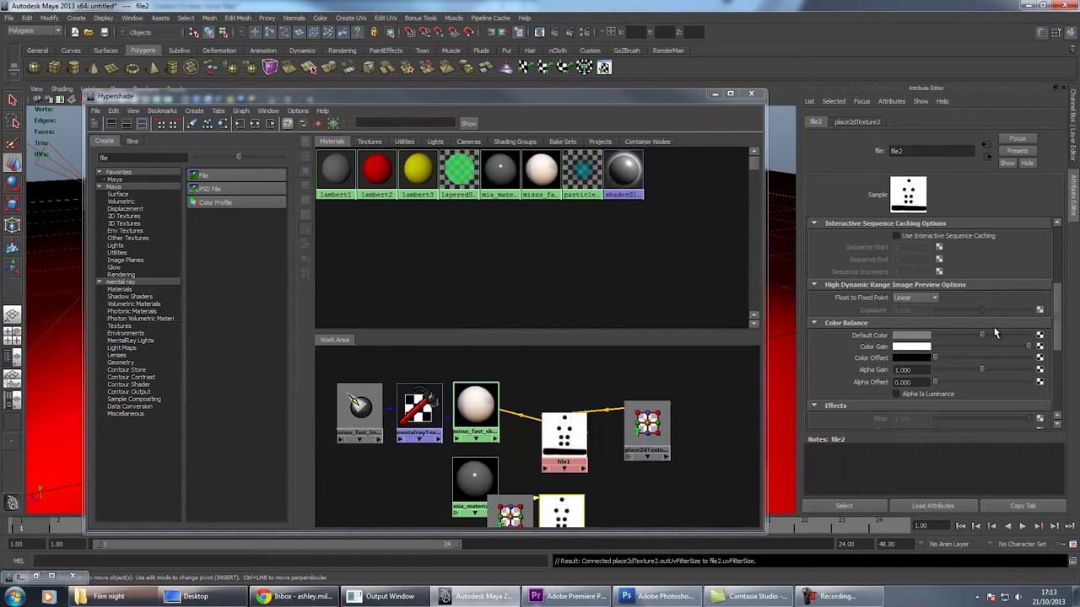
scroll(994, 334, "up", 5)
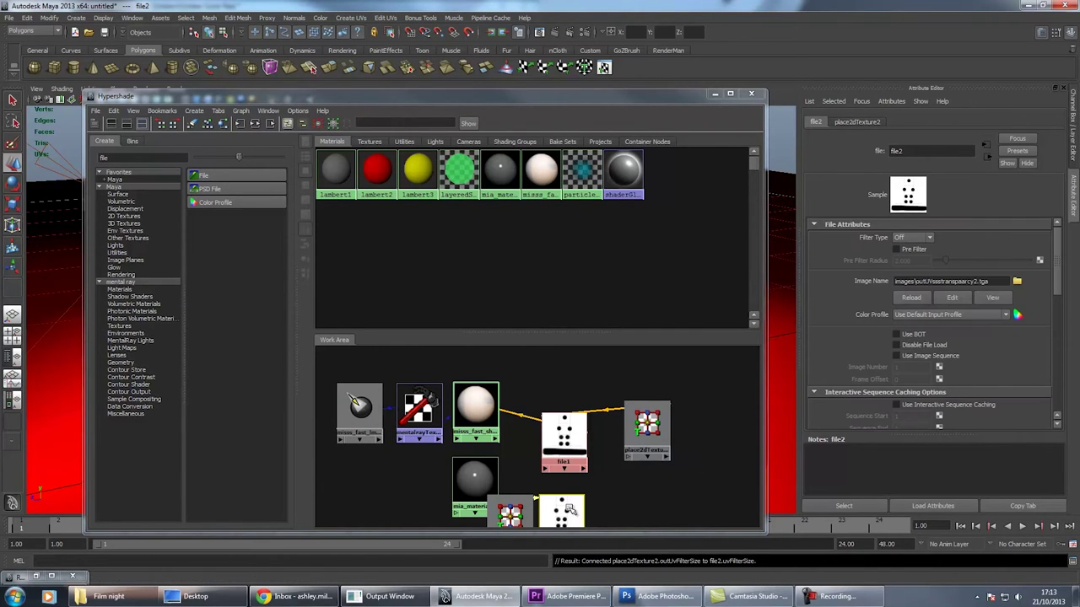
left_click(475, 479)
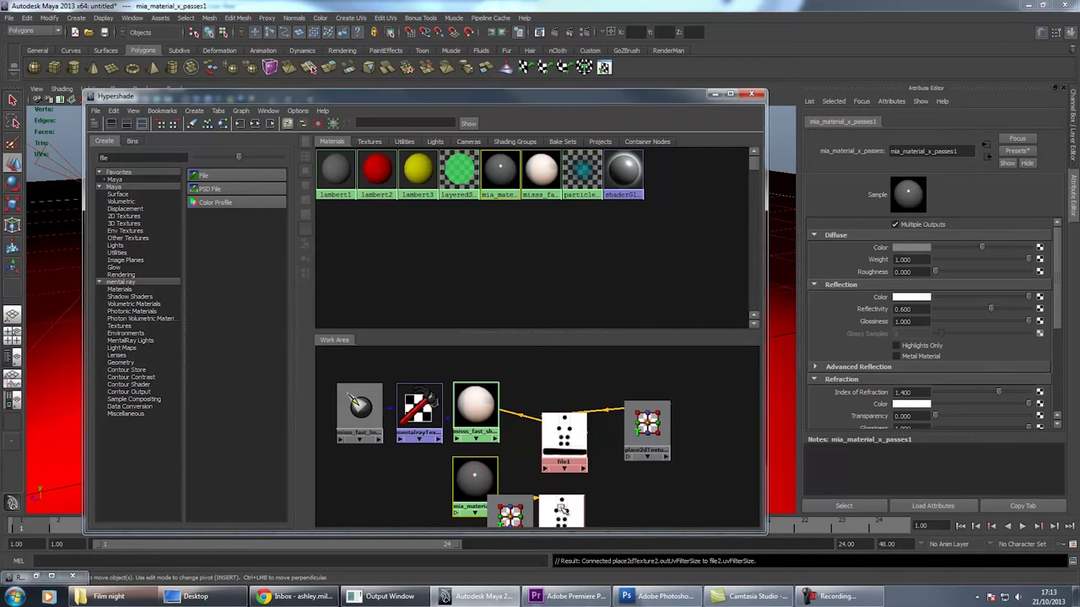
Drive the mia material's transparency with file2 and make its diffuse colour black.
middle_click_drag(562, 509, 868, 418)
left_click_drag(981, 246, 934, 247)
left_click(473, 409)
scroll(571, 357, "down", 2)
Tidy the node graph and connect the mia material as the SSS shader's Diffuse Shader.
middle_click_drag(571, 356, 615, 340, "alt")
left_click_drag(624, 389, 623, 379)
left_click_drag(552, 426, 488, 456)
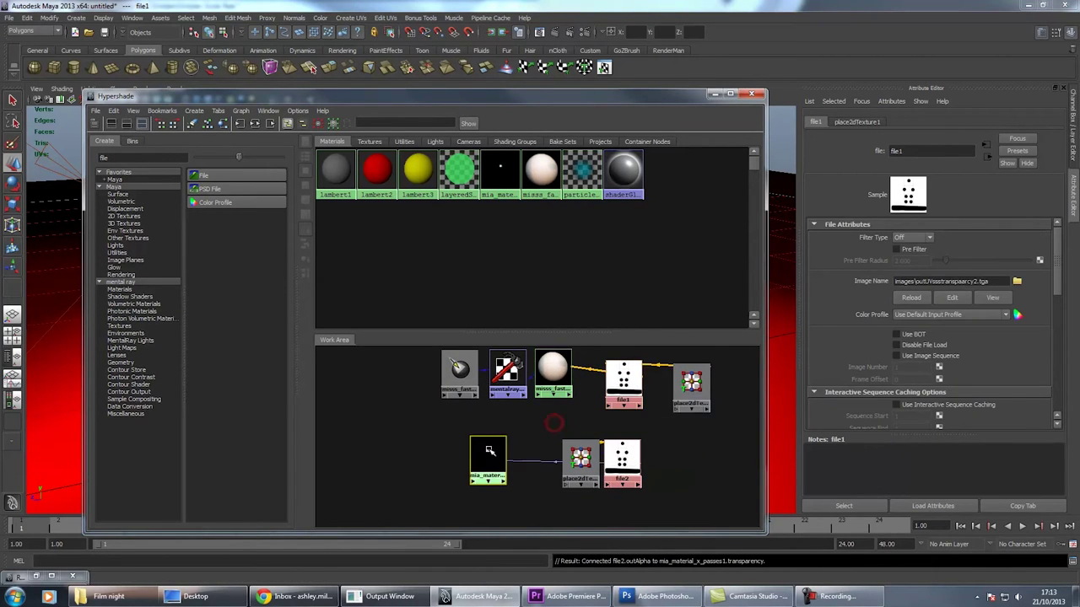
mouse_move(580, 460)
left_mouse_down()
mouse_move(673, 460)
mouse_move(580, 462)
left_mouse_up()
left_click(554, 371)
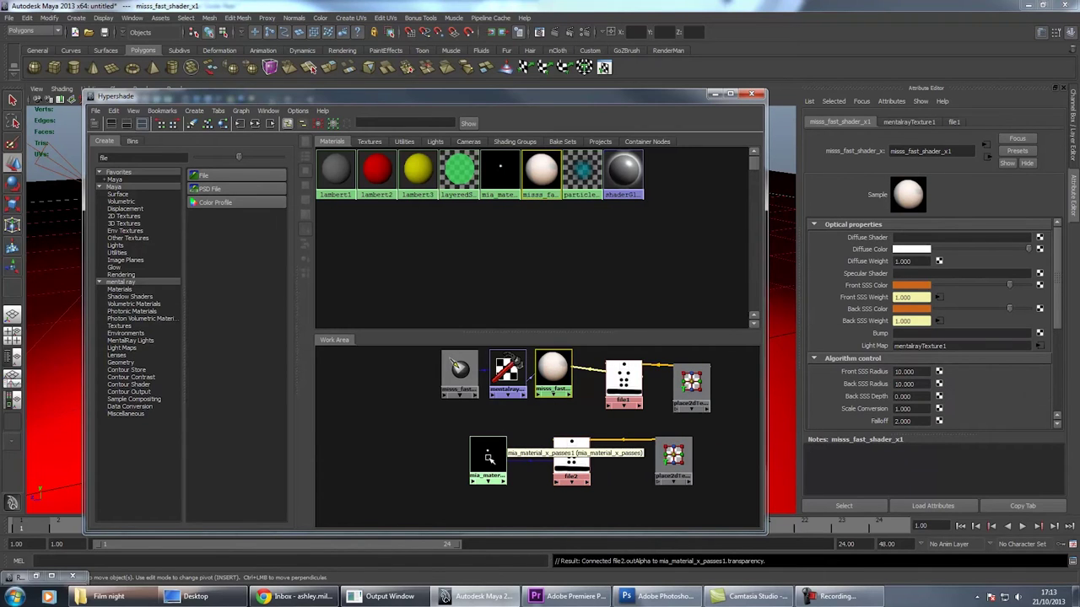
middle_click_drag(488, 457, 878, 246)
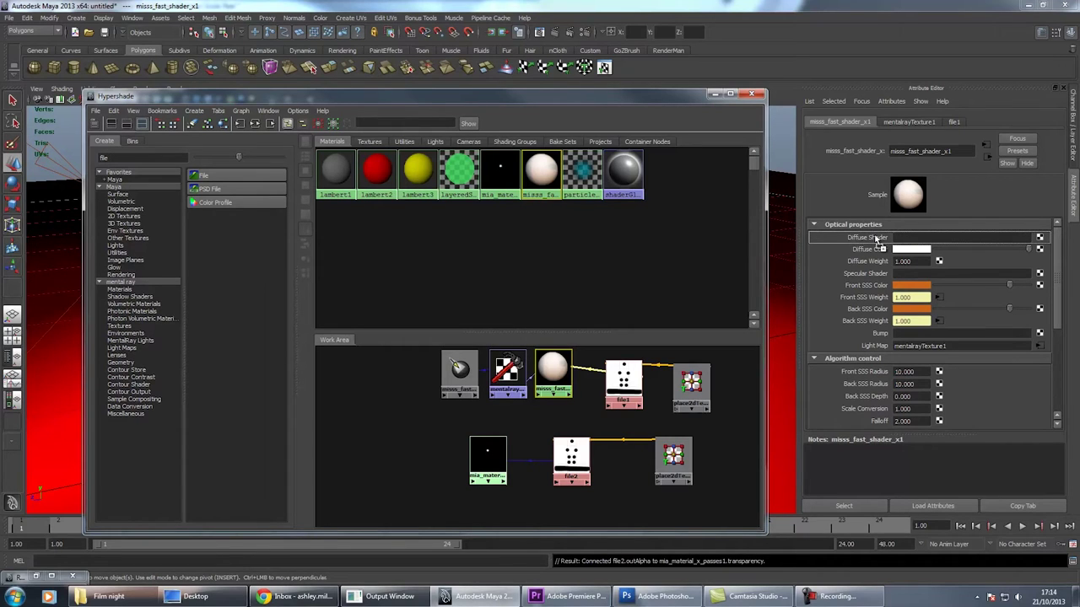
middle_click_drag(878, 238, 877, 240)
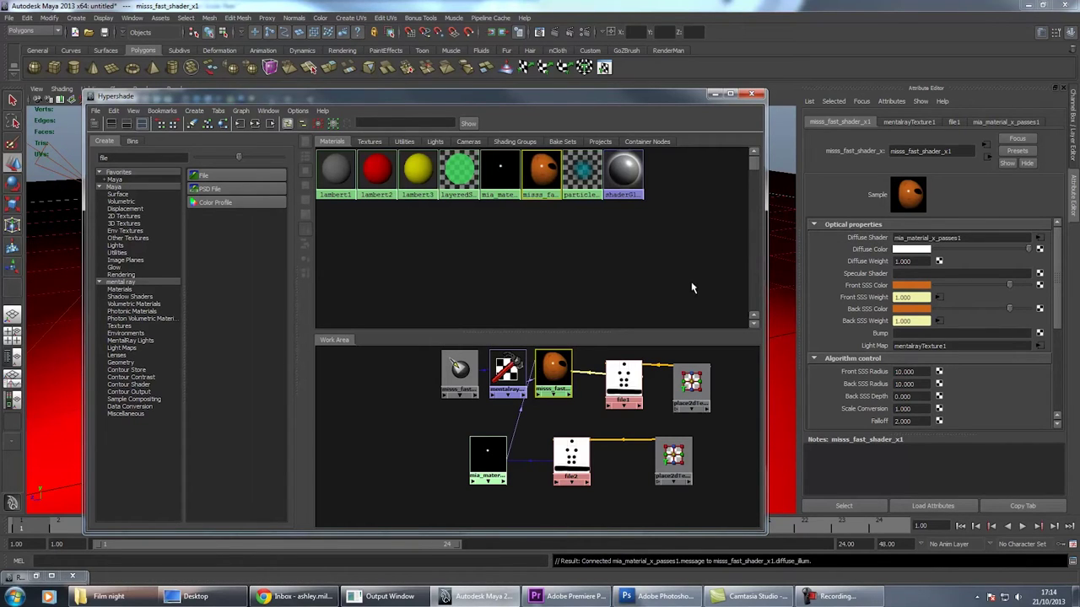
Select the cube and redo the mental ray render in Render View, arranging the windows around it.
left_click(257, 123)
left_click_drag(480, 95, 125, 71)
left_click(449, 342)
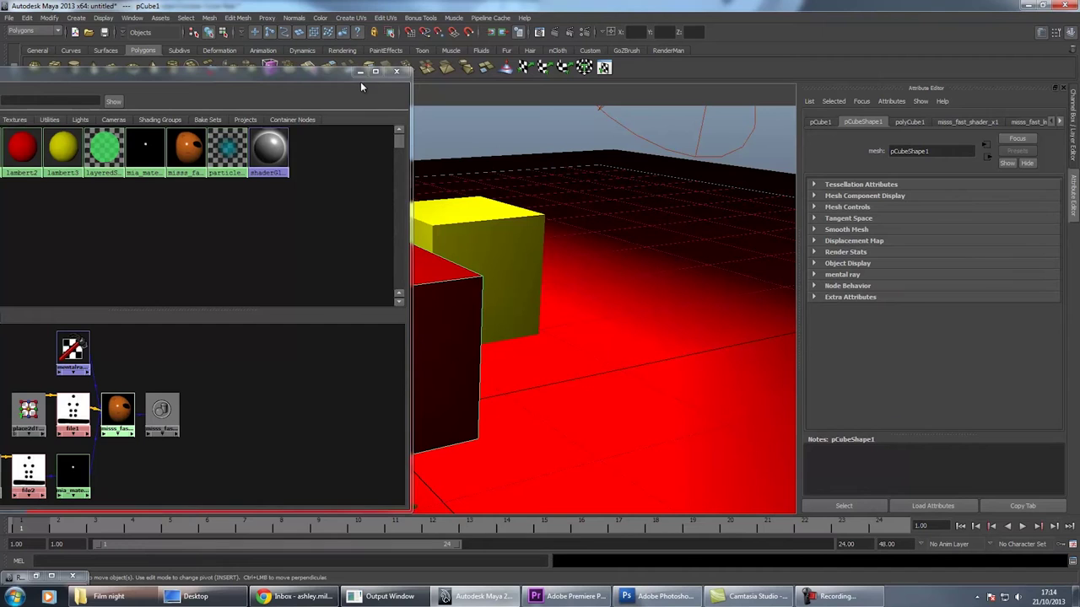
left_click_drag(311, 78, 926, 75)
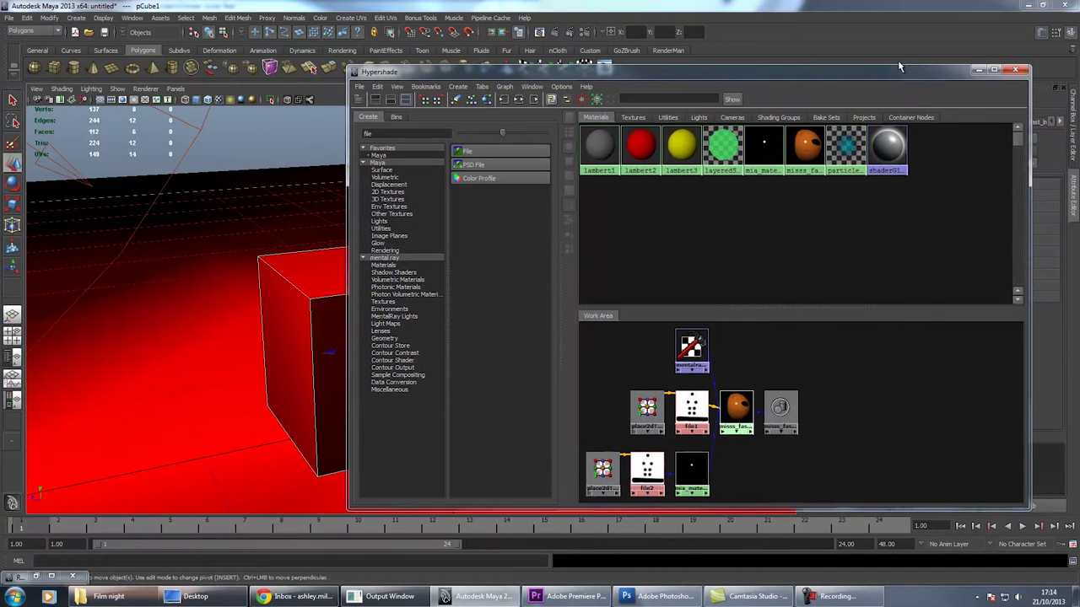
left_click(554, 32)
left_click(514, 153)
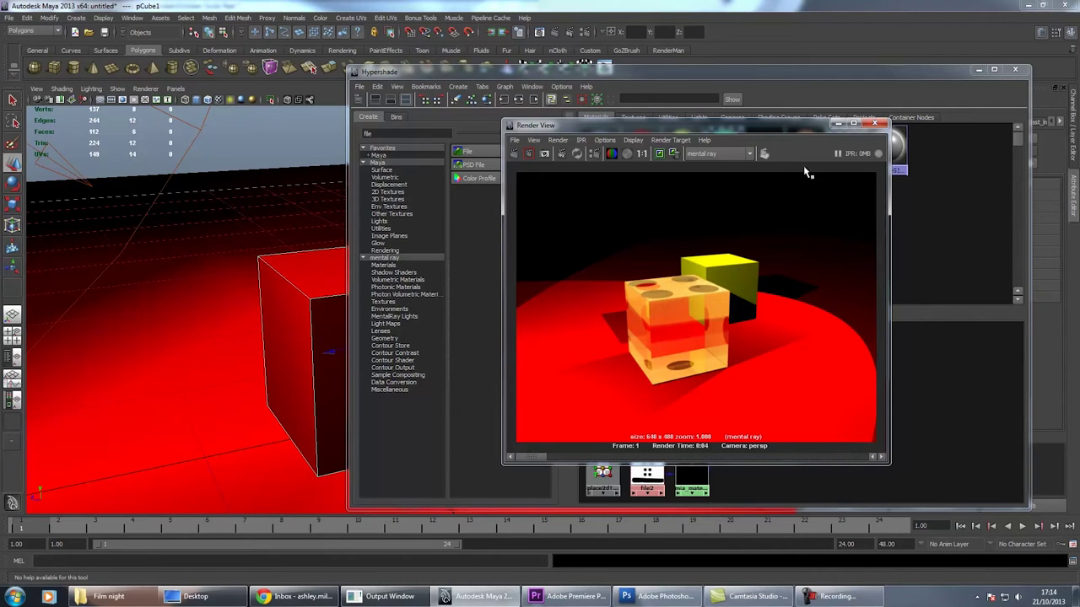
left_click_drag(946, 74, 691, 64)
left_click_drag(822, 122, 523, 93)
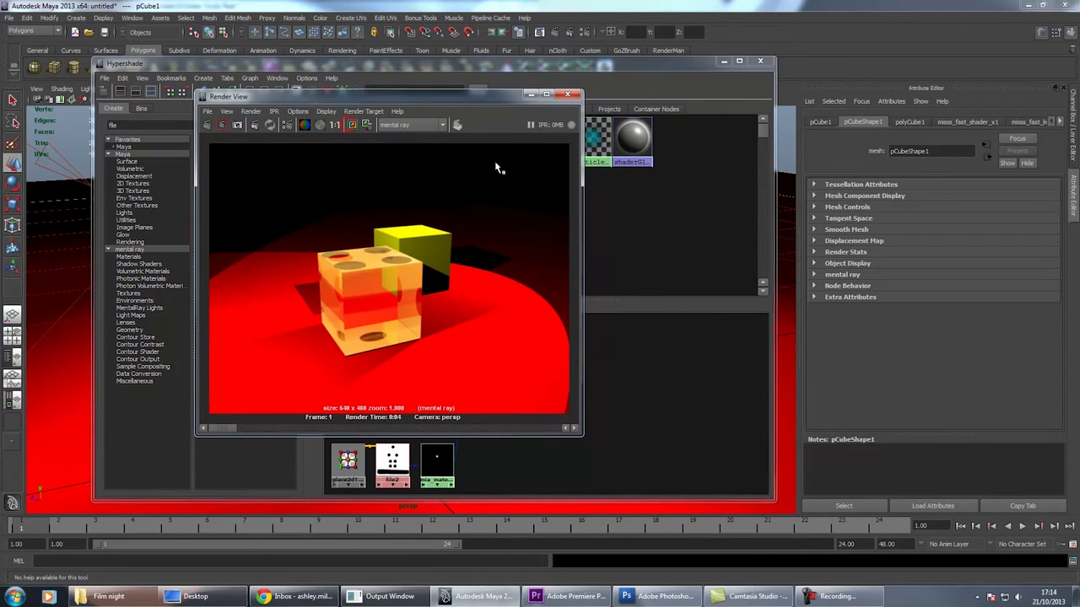
Set the SSS shader's Samples to 128 and re-render.
left_click(983, 122)
scroll(980, 379, "down", 3)
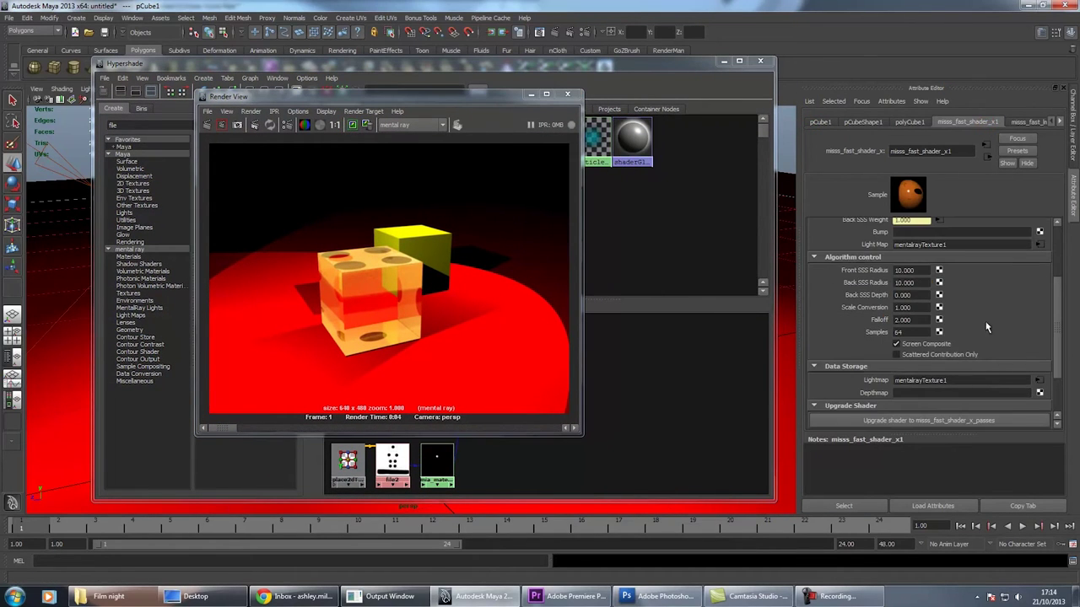
left_click(914, 332)
type("128")
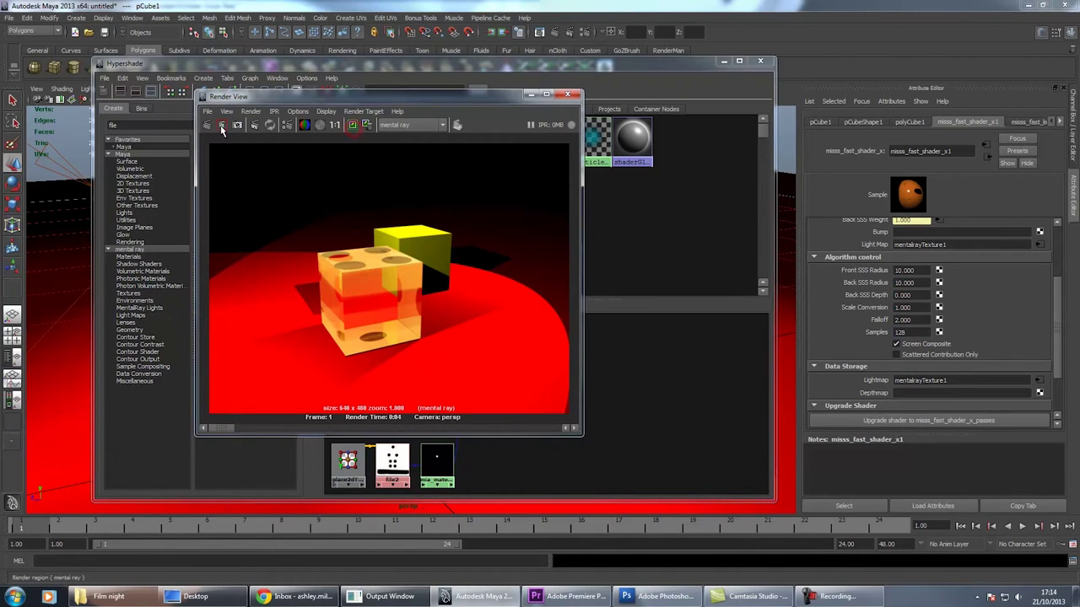
left_click(205, 126)
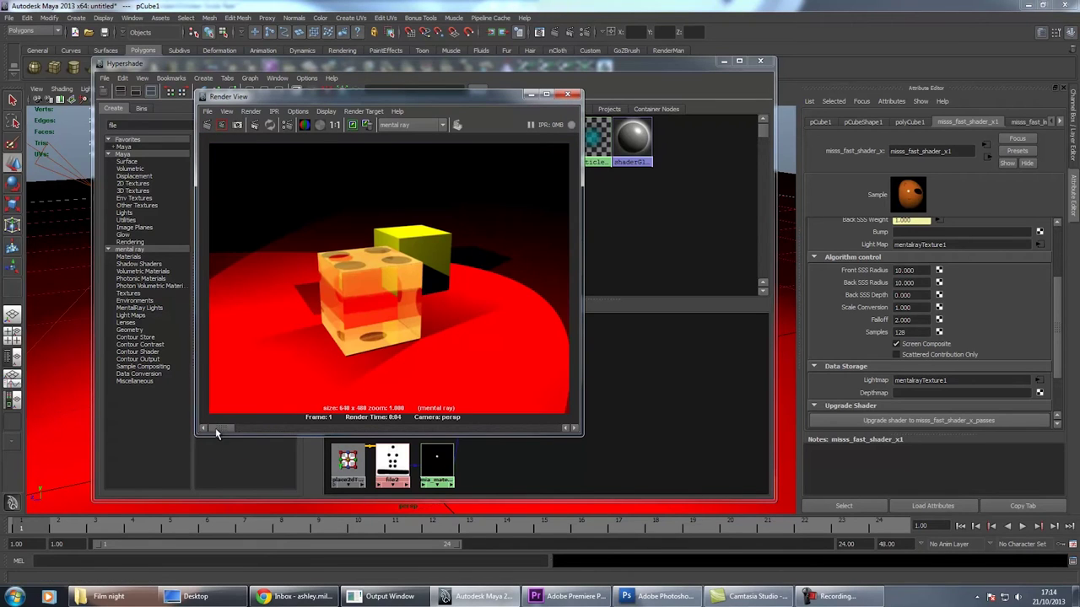
scroll(1009, 315, "up", 5)
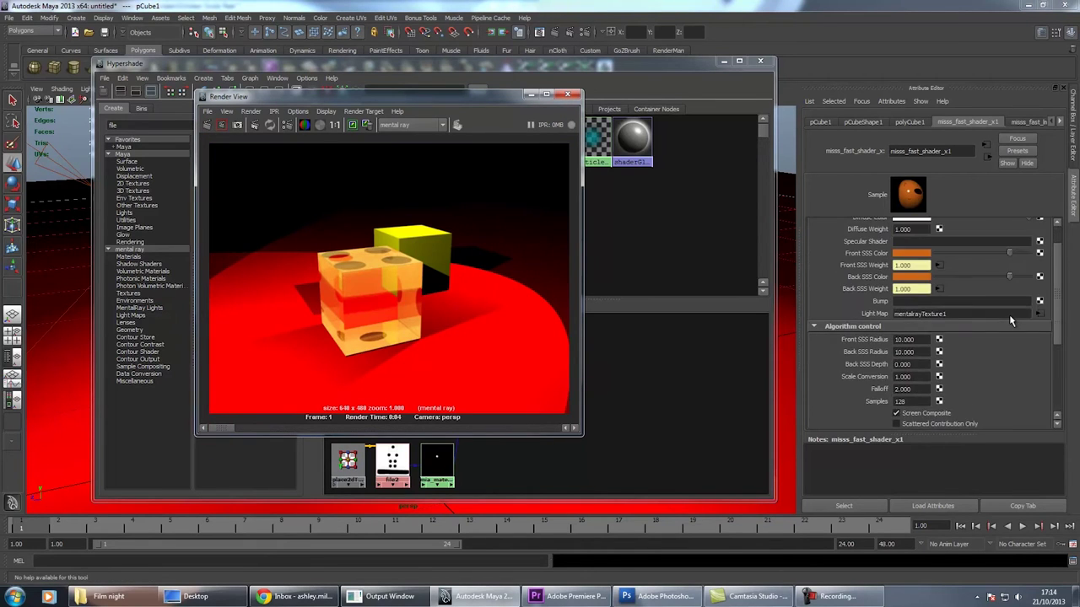
scroll(1018, 354, "down", 8)
Tune the mia material's refraction glossiness to 0.880 and render again.
left_click(1018, 354)
scroll(977, 360, "down", 3)
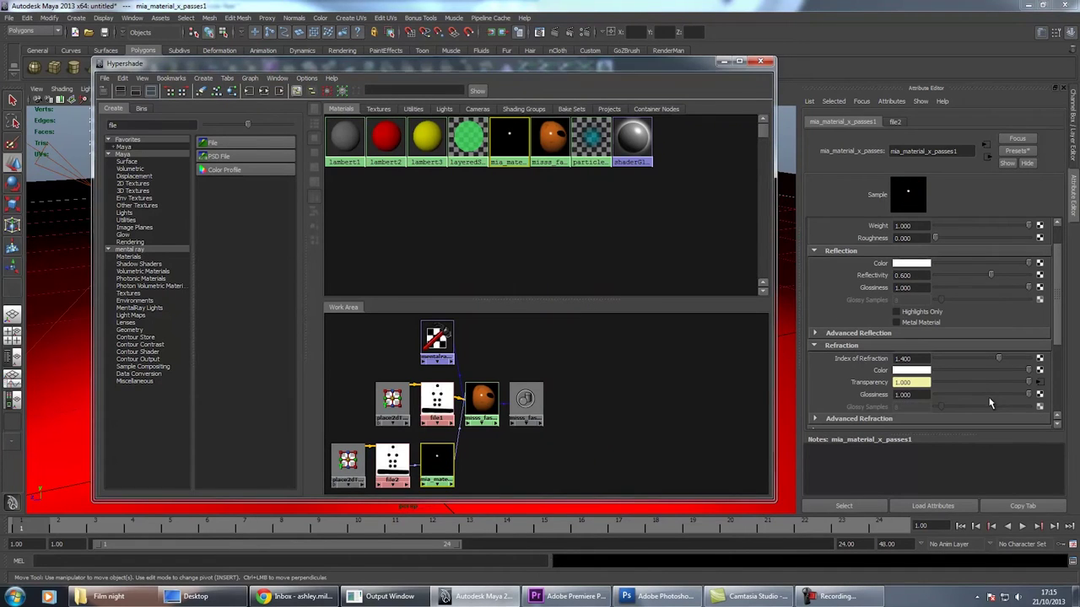
left_click(982, 394)
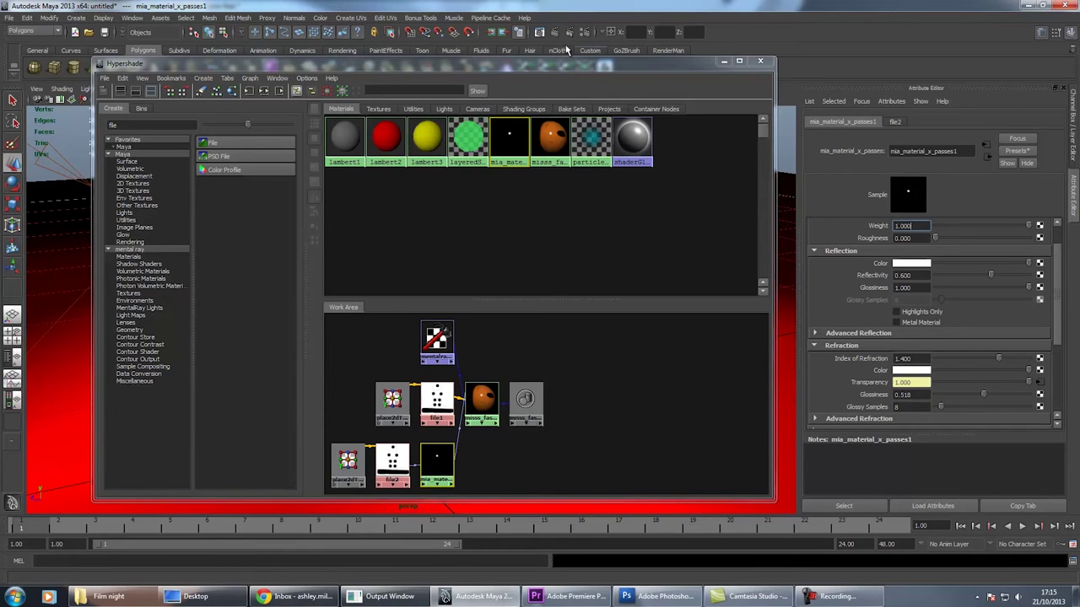
left_click(540, 32)
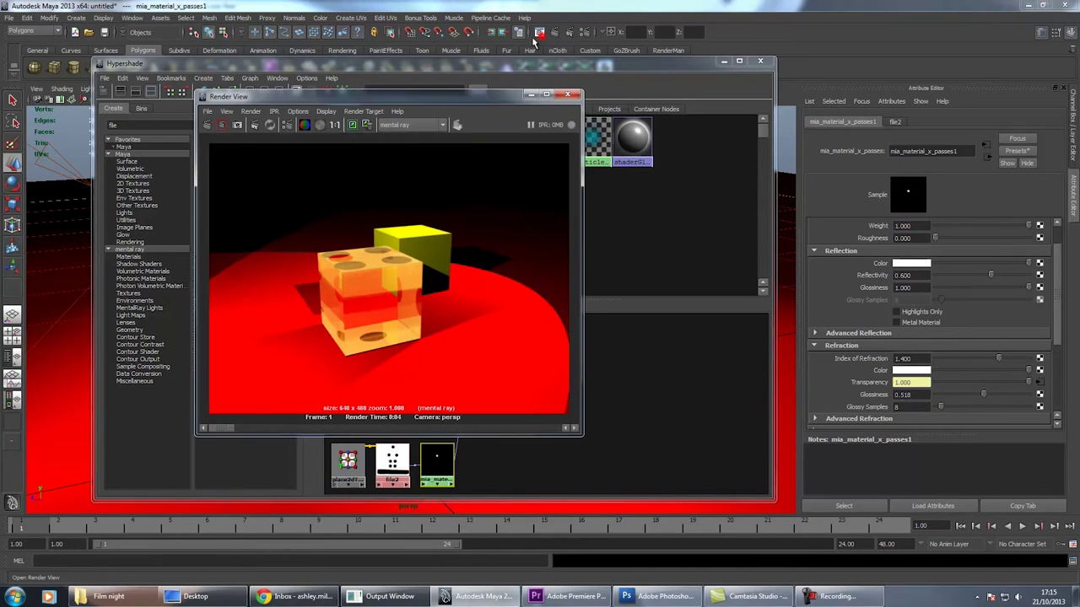
left_click(207, 125)
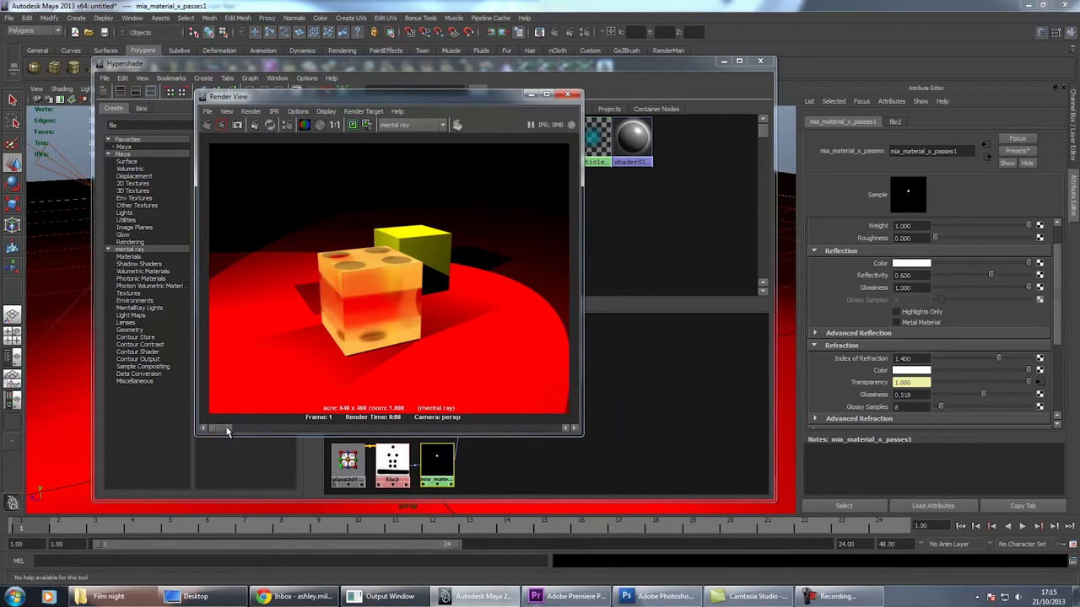
mouse_move(215, 431)
left_mouse_down()
mouse_move(253, 430)
mouse_move(224, 429)
left_mouse_up()
left_click_drag(1006, 395, 1018, 396)
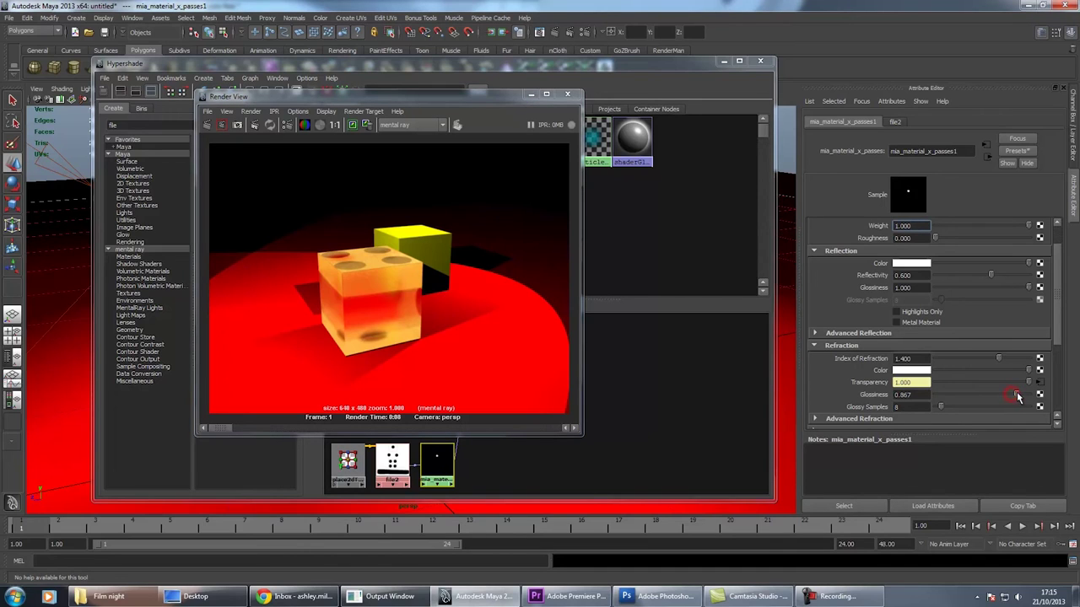
left_click(207, 125)
left_click(207, 125)
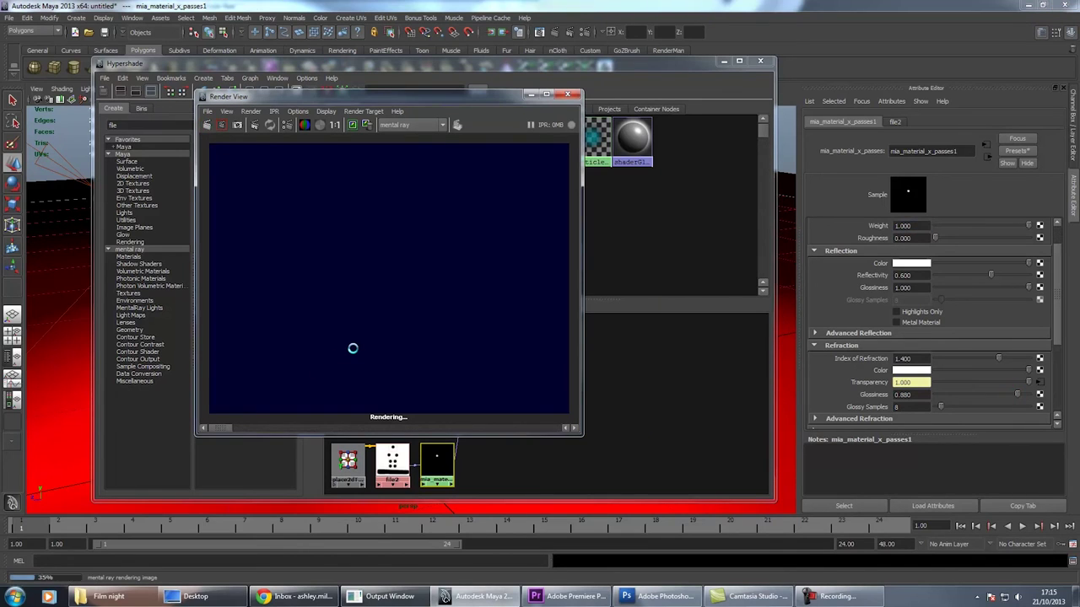